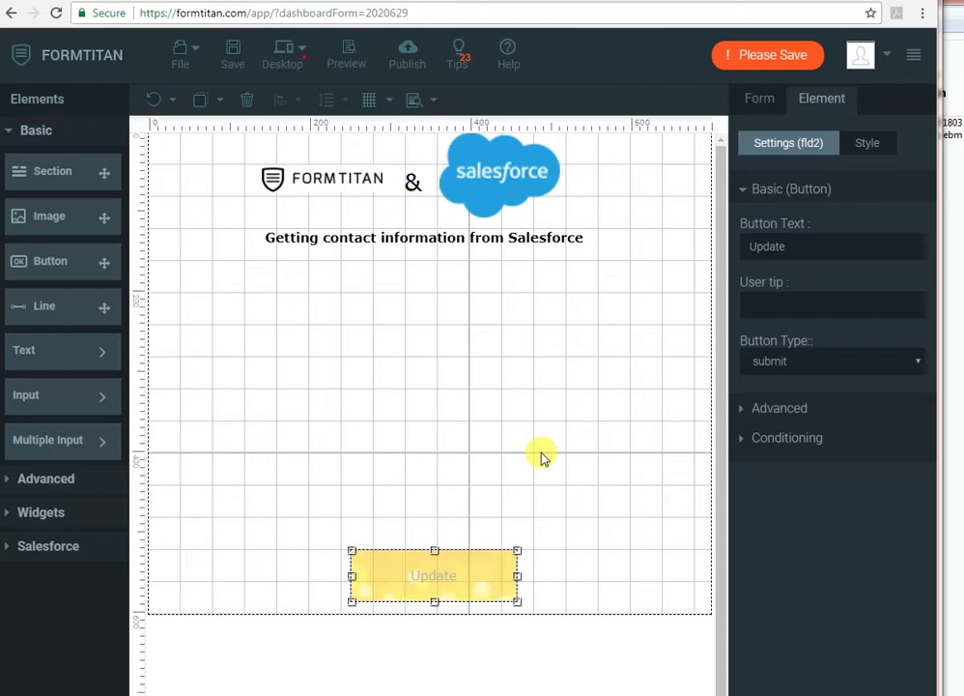
# - Add a hidden field to the form and rename it ContactID
pyautogui.click(62, 511)
pyautogui.moveTo(79, 503); pyautogui.dragTo(252, 529)
pyautogui.doubleClick(820, 244)
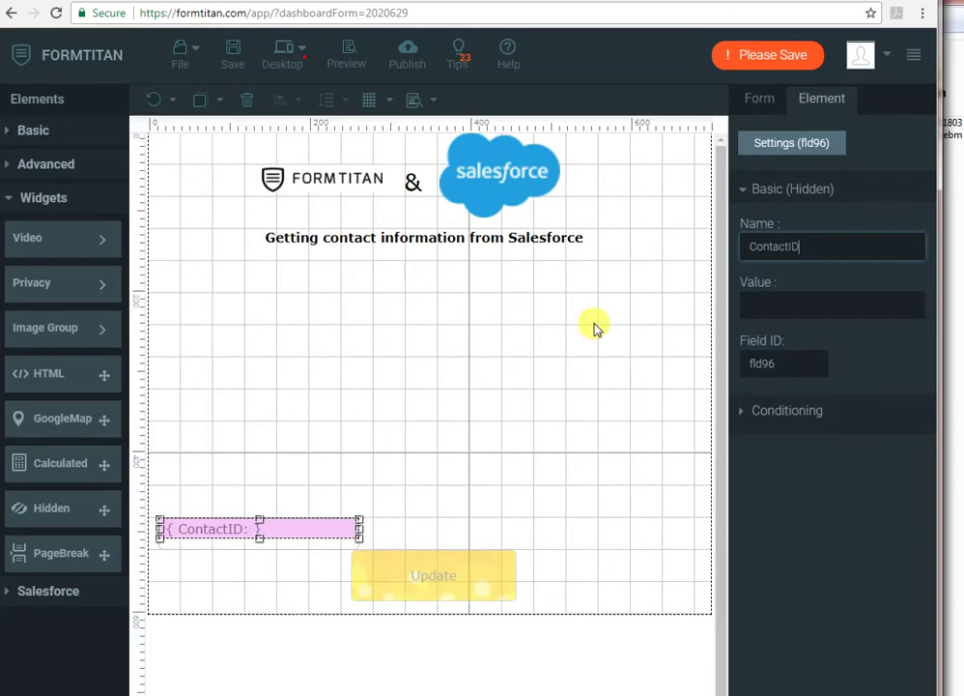
# - Add a Full Name field below the heading and an Email field below it
pyautogui.click(39, 131)
pyautogui.click(60, 480)
pyautogui.moveTo(50, 249); pyautogui.dragTo(319, 274)
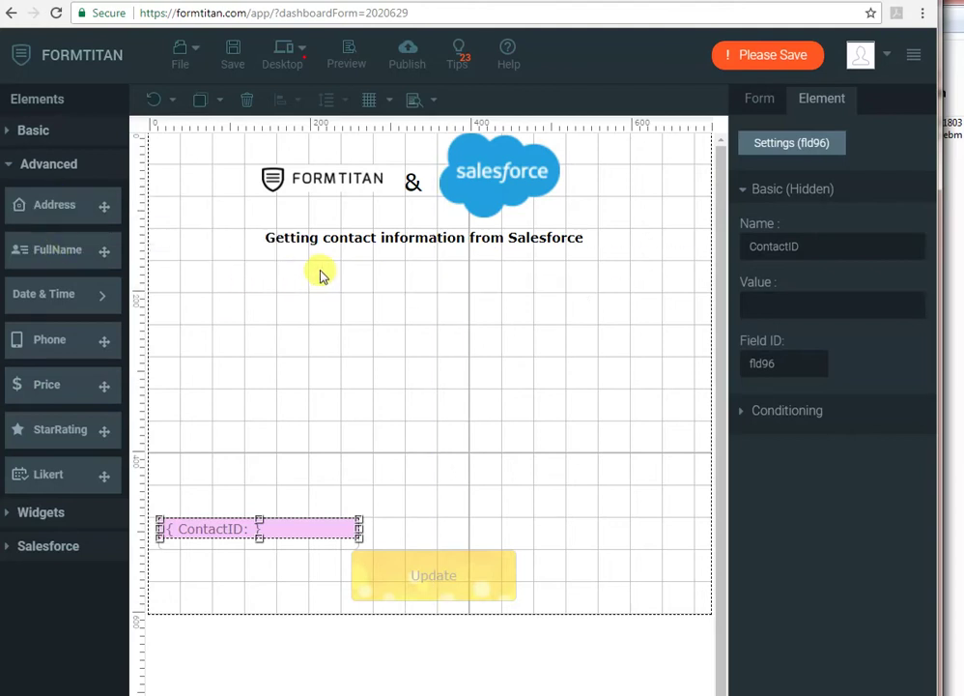
pyautogui.click(32, 130)
pyautogui.moveTo(63, 396)
pyautogui.moveTo(86, 356)
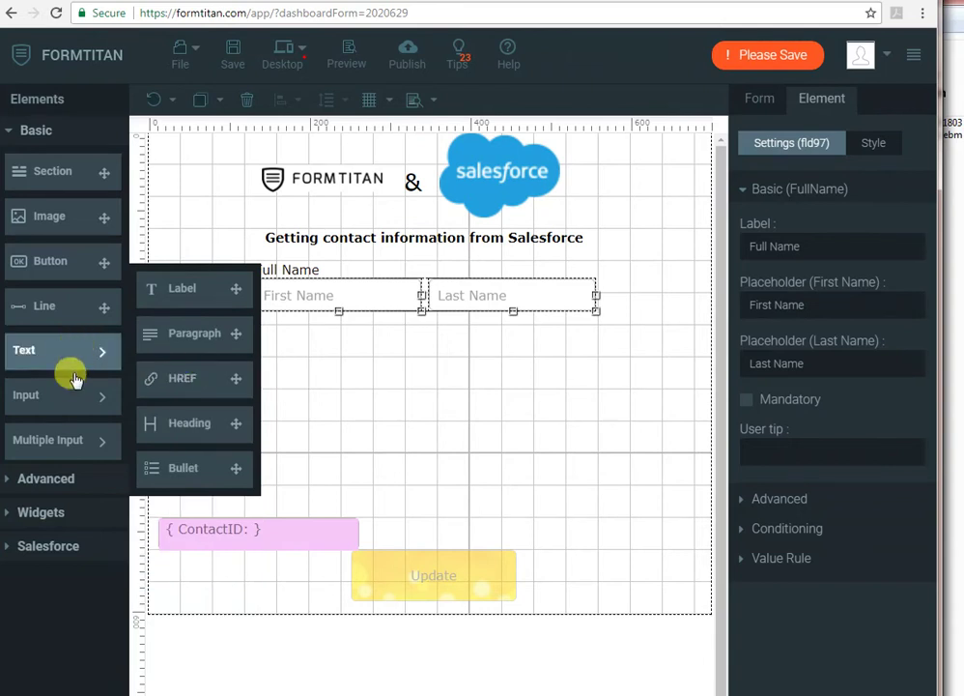
pyautogui.moveTo(203, 471); pyautogui.dragTo(308, 366)
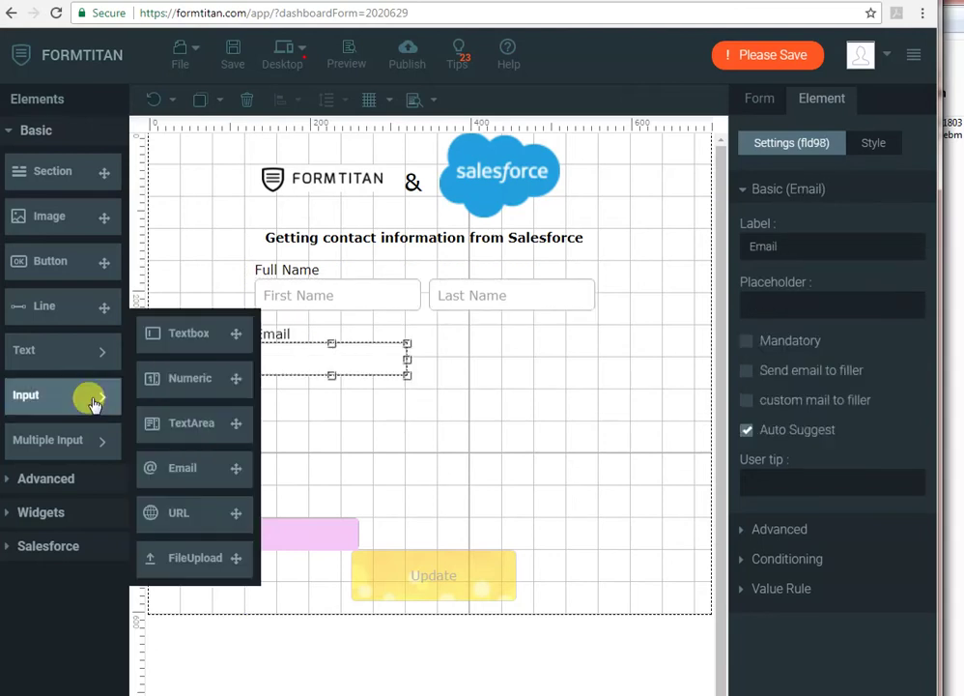
# - Add a dropdown named Source with its three default choices removed and Add Other unchecked
pyautogui.moveTo(82, 450)
pyautogui.moveTo(187, 385); pyautogui.dragTo(493, 402)
pyautogui.click(305, 391)
pyautogui.doubleClick(330, 400)
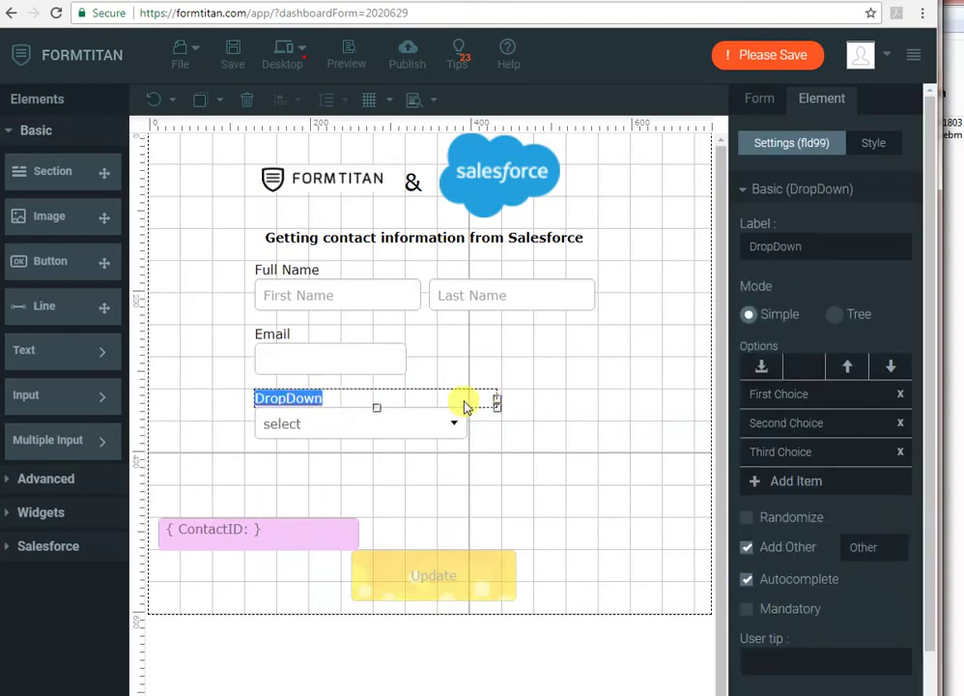
pyautogui.write('Source')
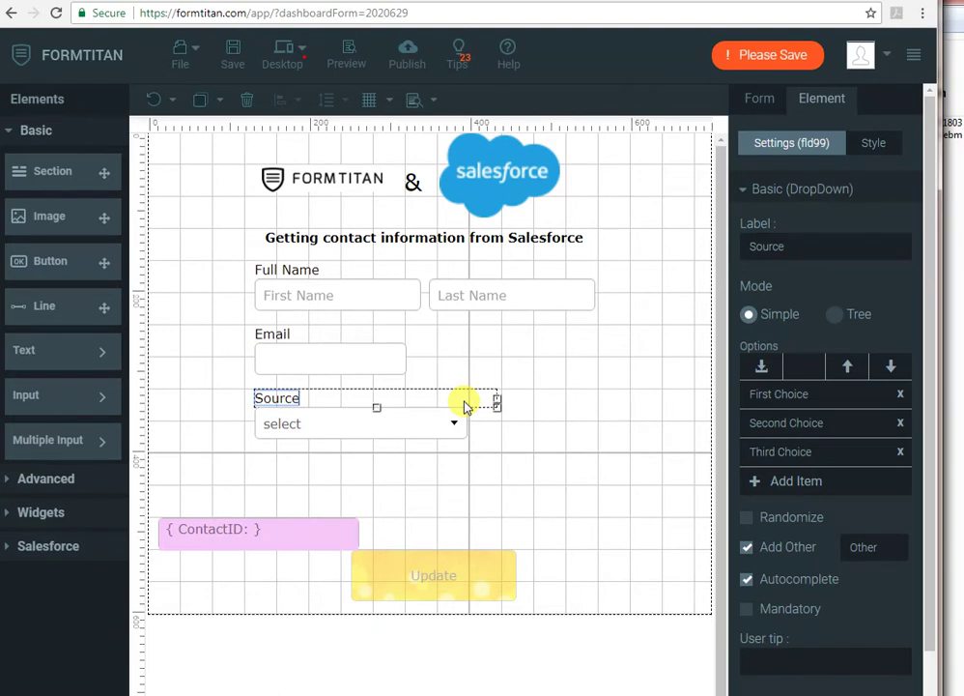
pyautogui.click(901, 395)
pyautogui.click(901, 395)
pyautogui.click(901, 395)
pyautogui.click(748, 460)
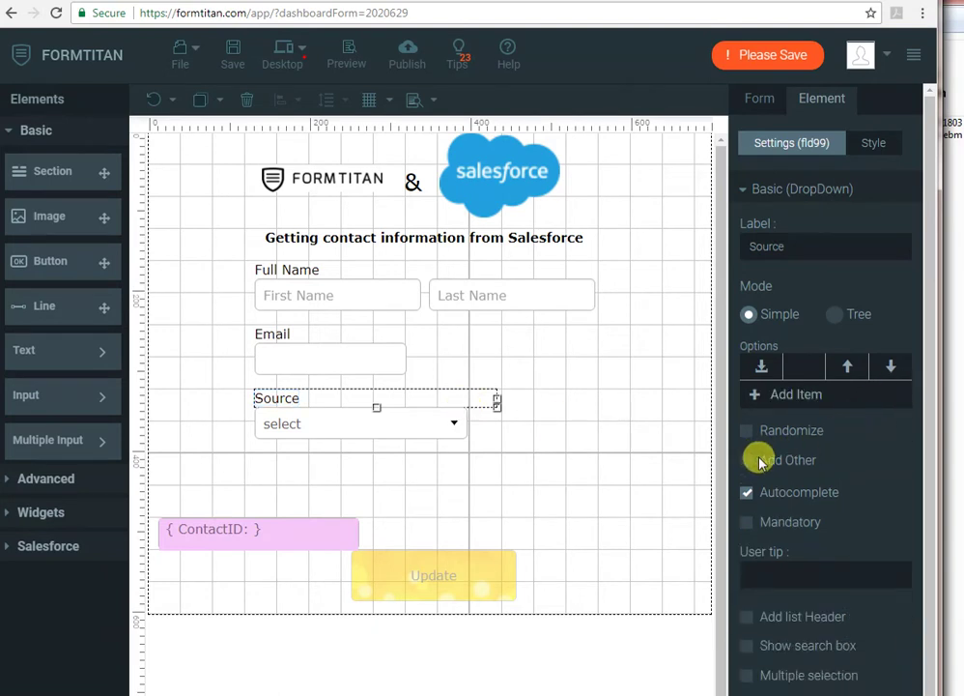
pyautogui.click(599, 379)
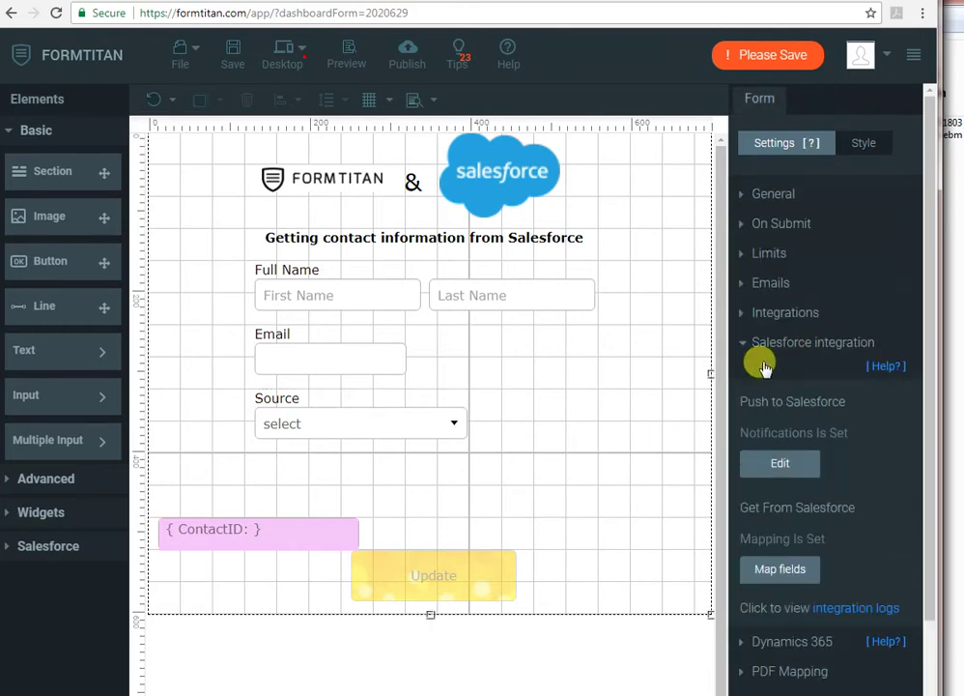
# - Add the Contact object to the Get From Salesforce mapping and expand its condition settings
pyautogui.click(781, 569)
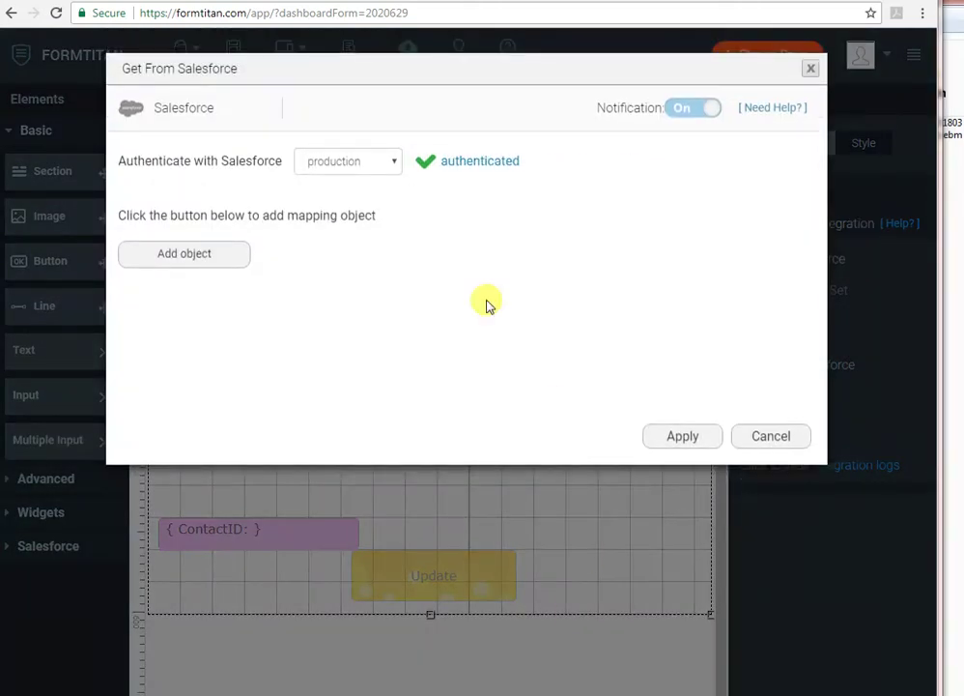
pyautogui.click(226, 255)
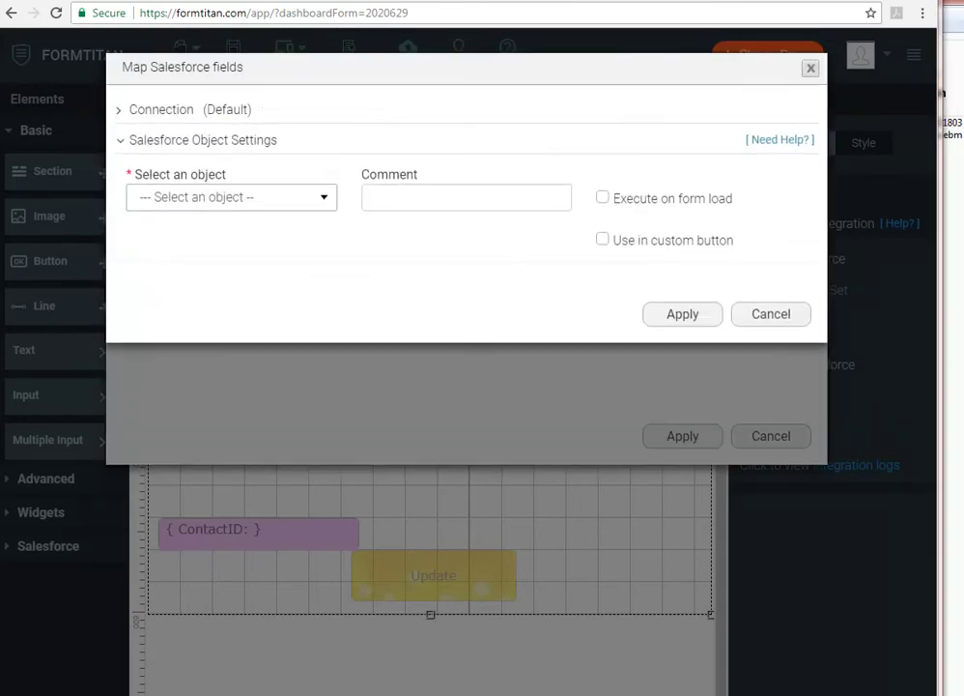
pyautogui.click(323, 201)
pyautogui.write('contact')
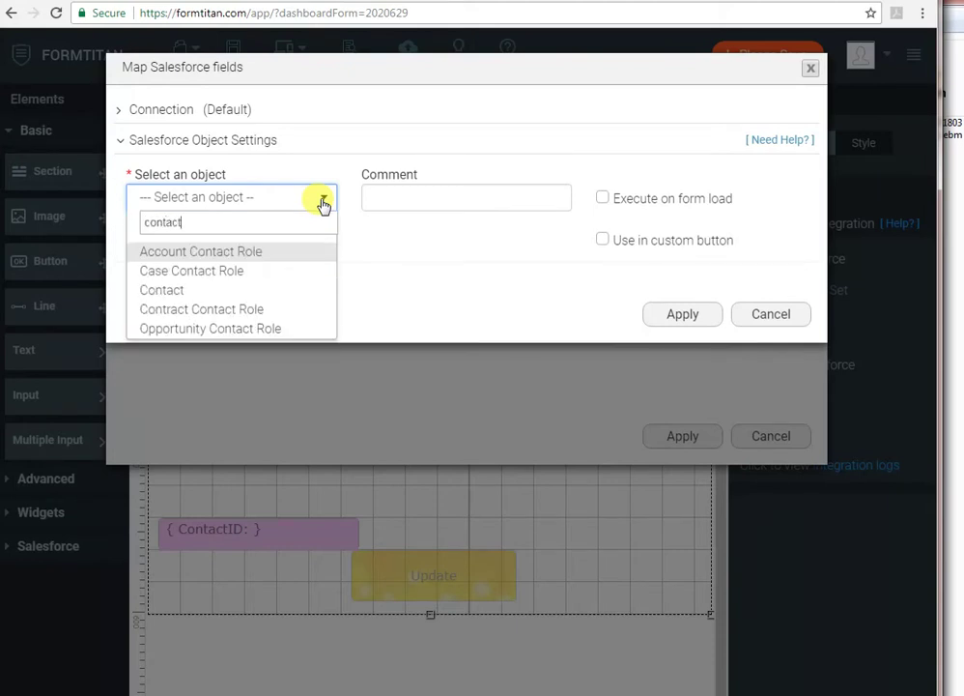
pyautogui.press('Down')
pyautogui.press('Down')
pyautogui.press('Return')
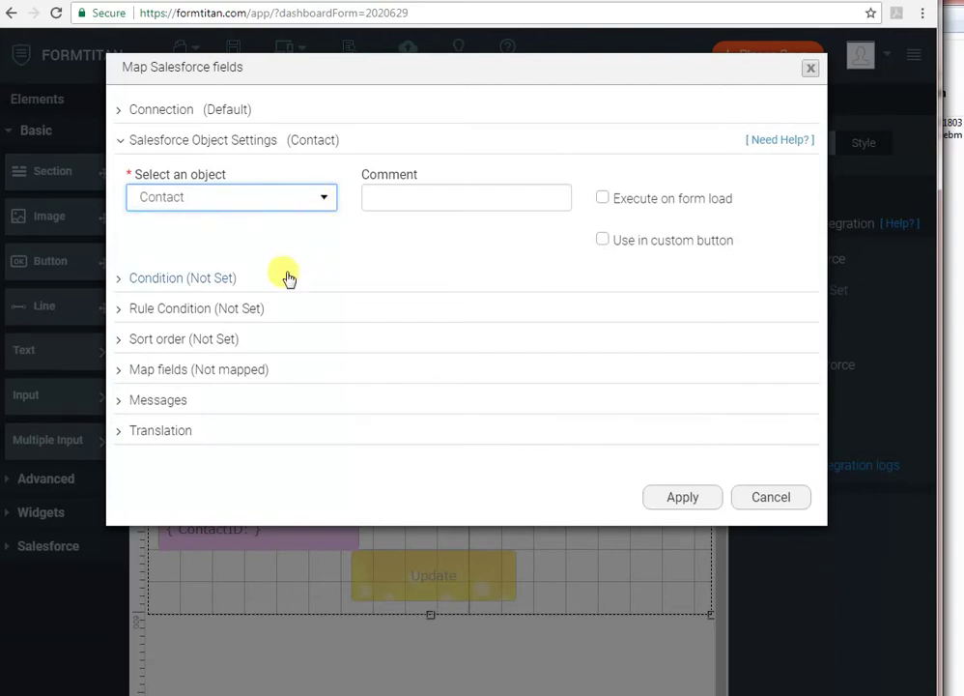
pyautogui.click(193, 276)
# - Set the lookup condition to Contact ID Equals the ContactID form field
pyautogui.click(211, 363)
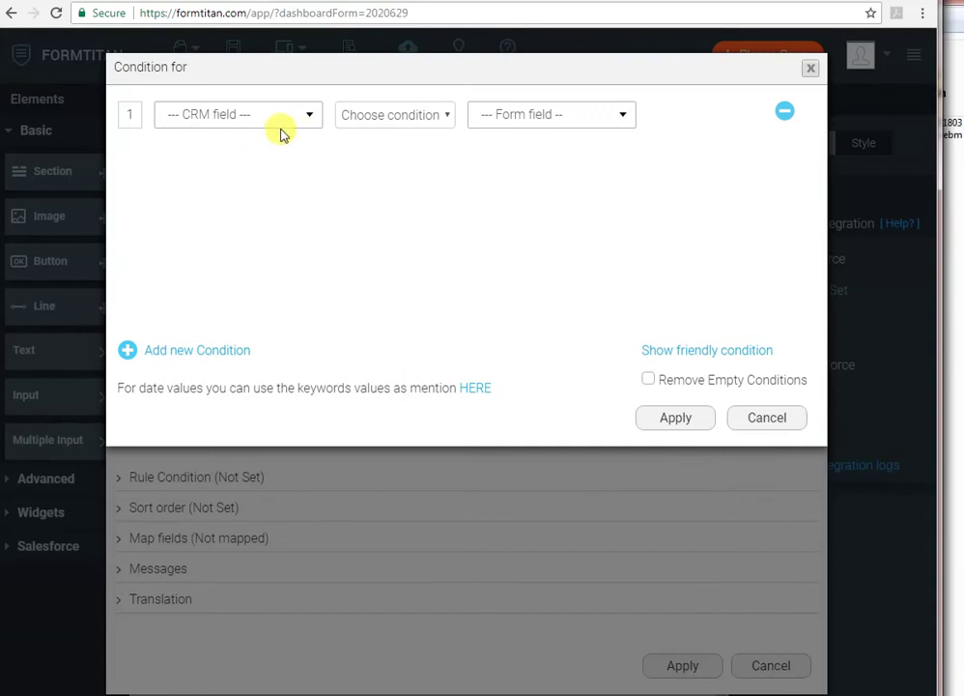
pyautogui.click(289, 121)
pyautogui.click(224, 249)
pyautogui.click(384, 117)
pyautogui.click(383, 154)
pyautogui.click(533, 118)
pyautogui.click(529, 174)
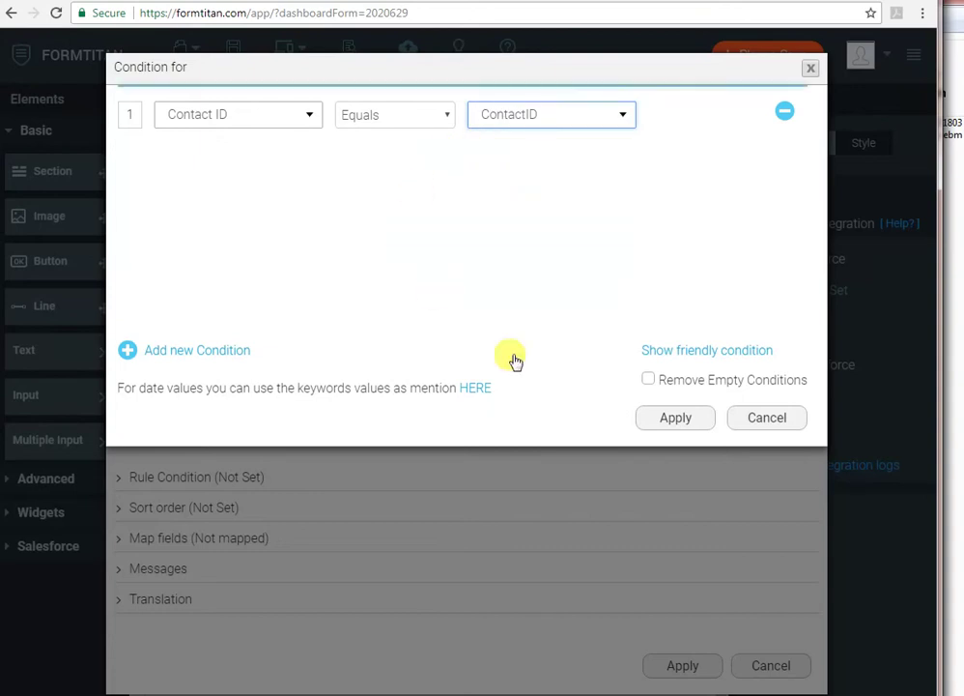
pyautogui.click(676, 418)
# - Map the form's name fields to the Contact's First Name and Last Name
pyautogui.click(269, 538)
pyautogui.scroll(-1, 194, 537)
pyautogui.click(194, 535)
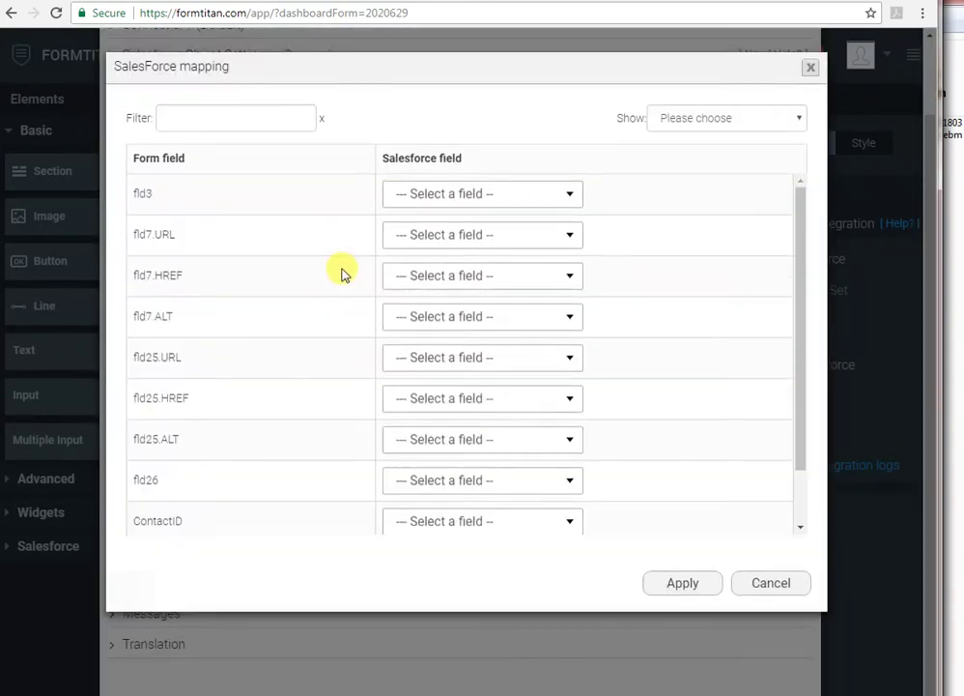
pyautogui.scroll(-3, 340, 272)
pyautogui.scroll(-1, 340, 272)
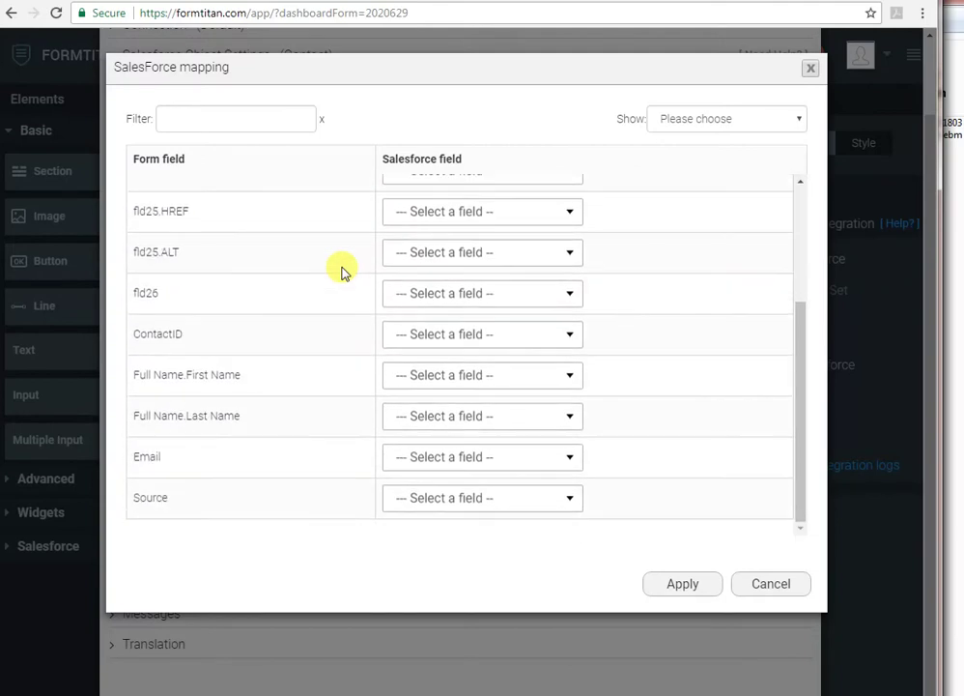
pyautogui.click(465, 379)
pyautogui.write('firs')
pyautogui.press('Tab')
pyautogui.write('lst')
pyautogui.press('BackSpace')
pyautogui.press('BackSpace')
pyautogui.write('a')
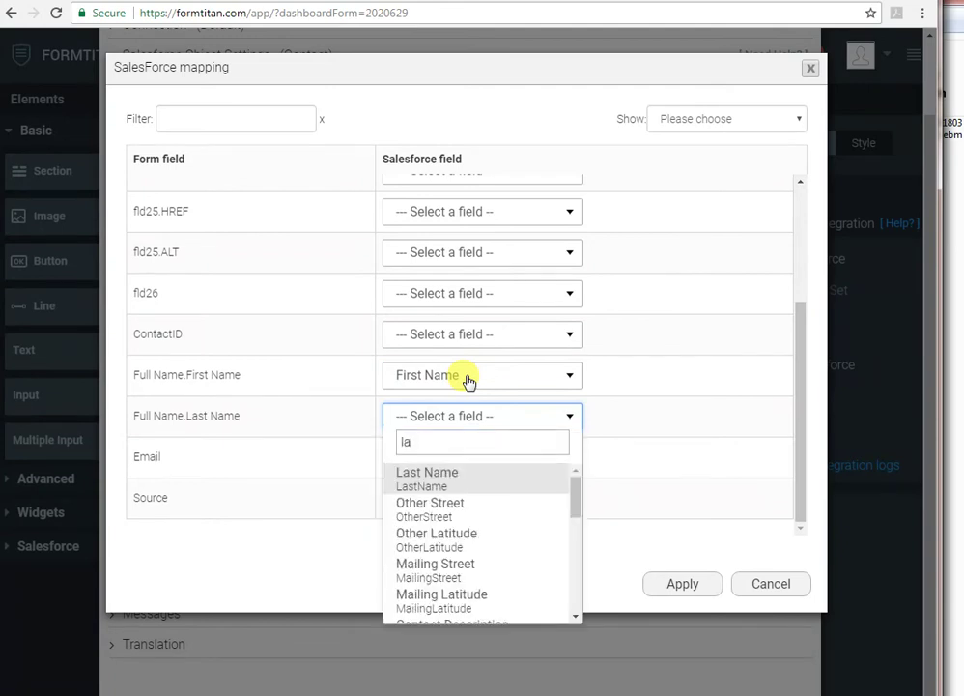
pyautogui.press('Tab')
# - Map Email to Email and Source to Lead Source, then apply the mapping
pyautogui.write('e')
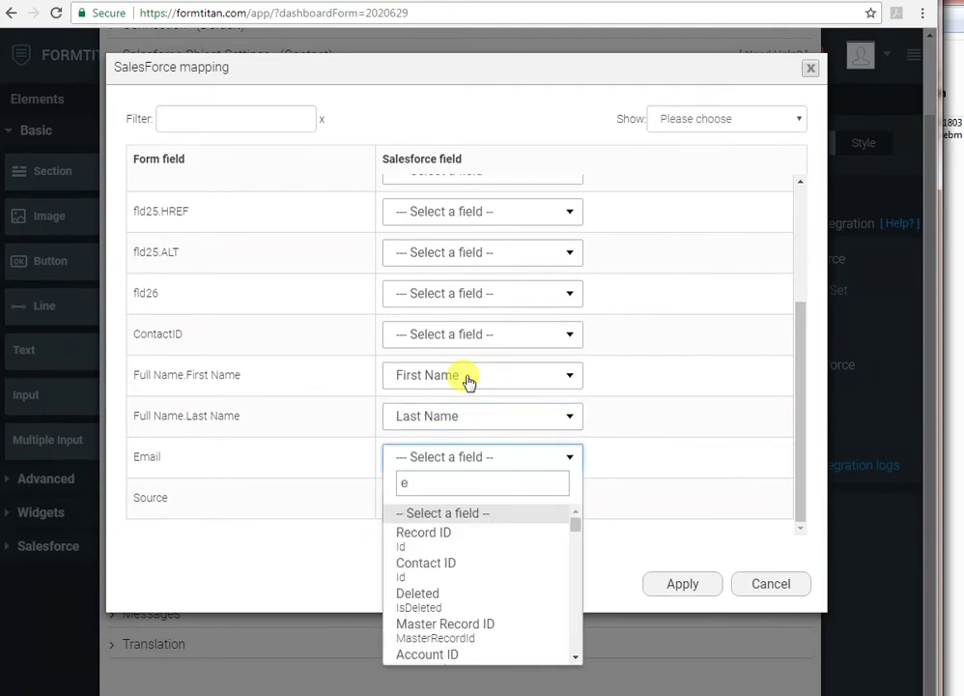
pyautogui.write('ma')
pyautogui.press('Tab')
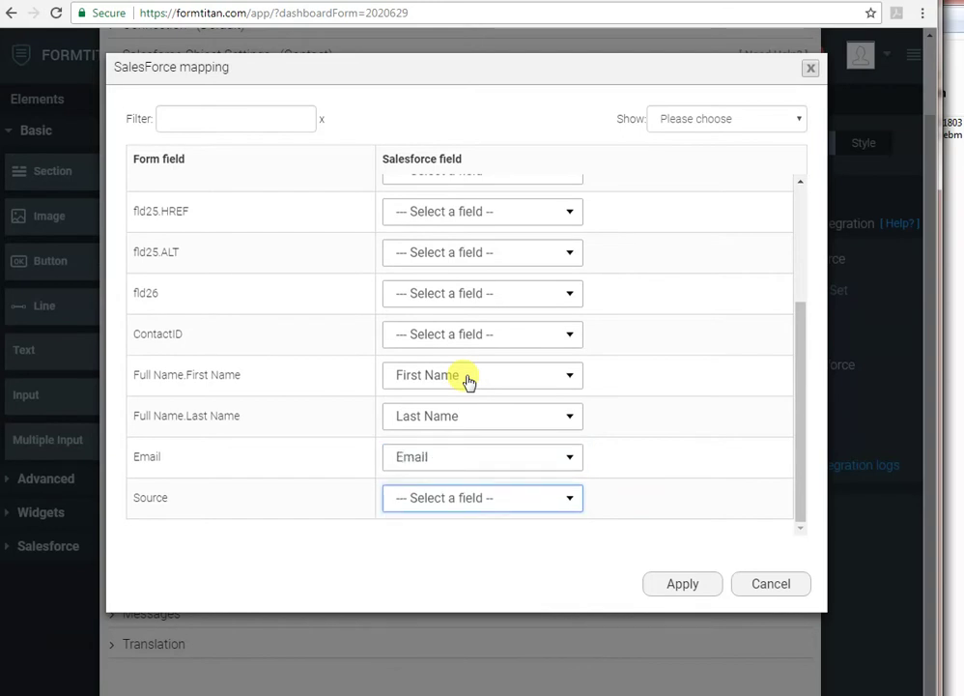
pyautogui.write('sour')
pyautogui.press('Return')
pyautogui.click(681, 584)
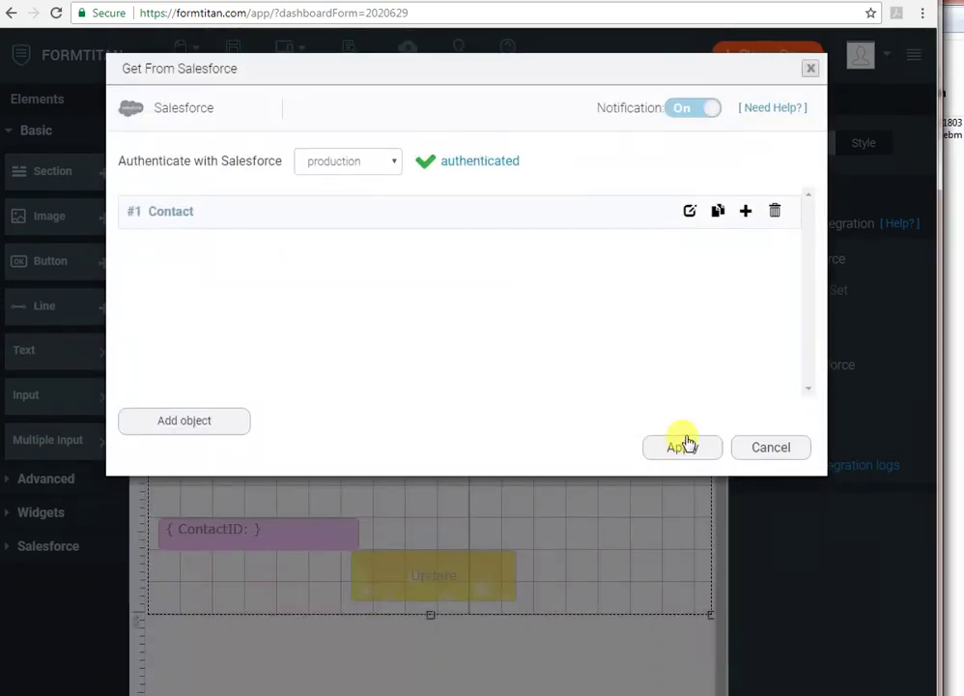
# - Apply the Get From Salesforce settings and close the dialog
pyautogui.click(681, 444)
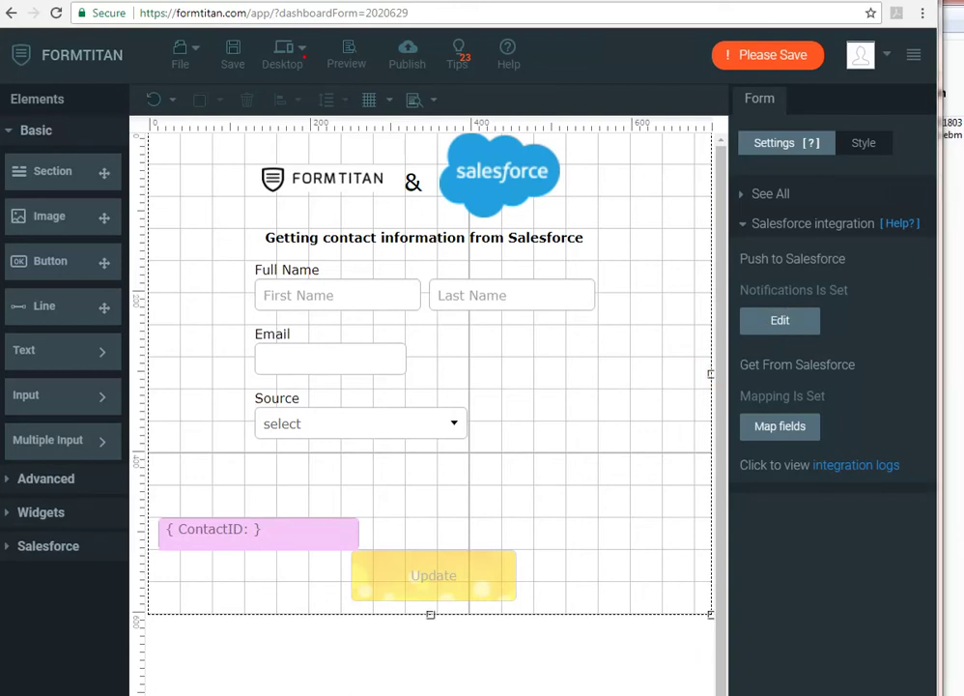
# - Add the Contact object to the Push to Salesforce setup with the Update action
pyautogui.click(782, 322)
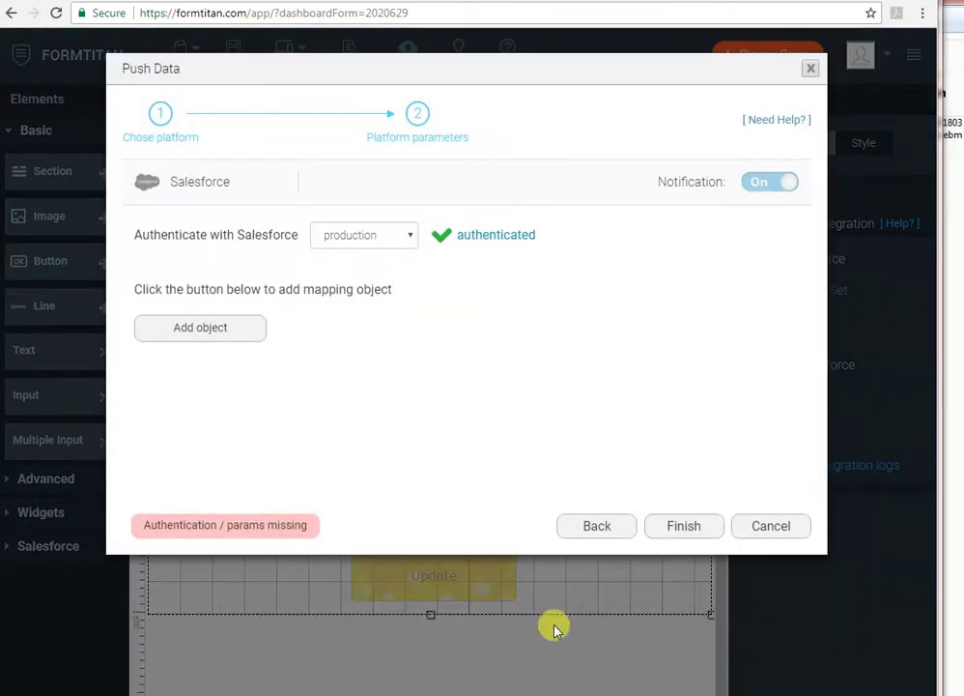
pyautogui.click(212, 329)
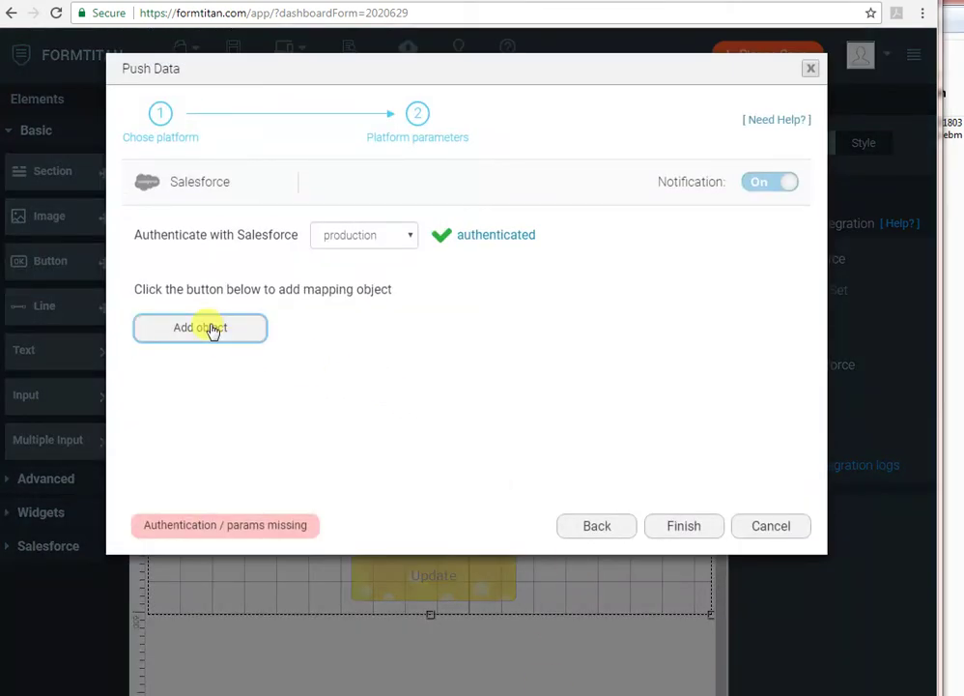
pyautogui.click(212, 330)
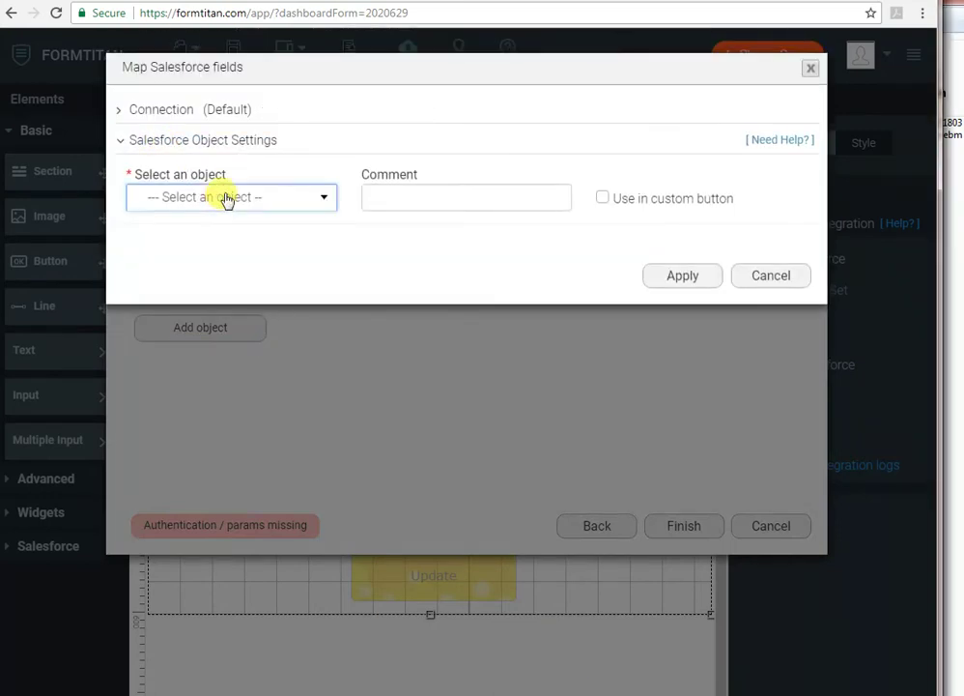
pyautogui.click(226, 203)
pyautogui.write('cont')
pyautogui.press('Down')
pyautogui.press('Down')
pyautogui.press('Return')
pyautogui.click(179, 241)
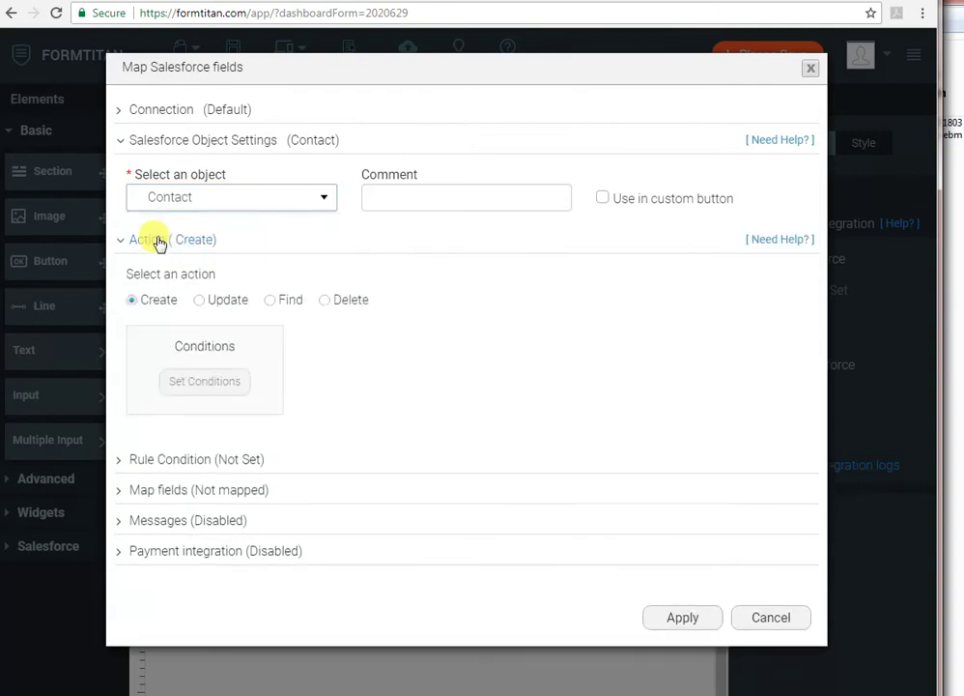
pyautogui.click(199, 301)
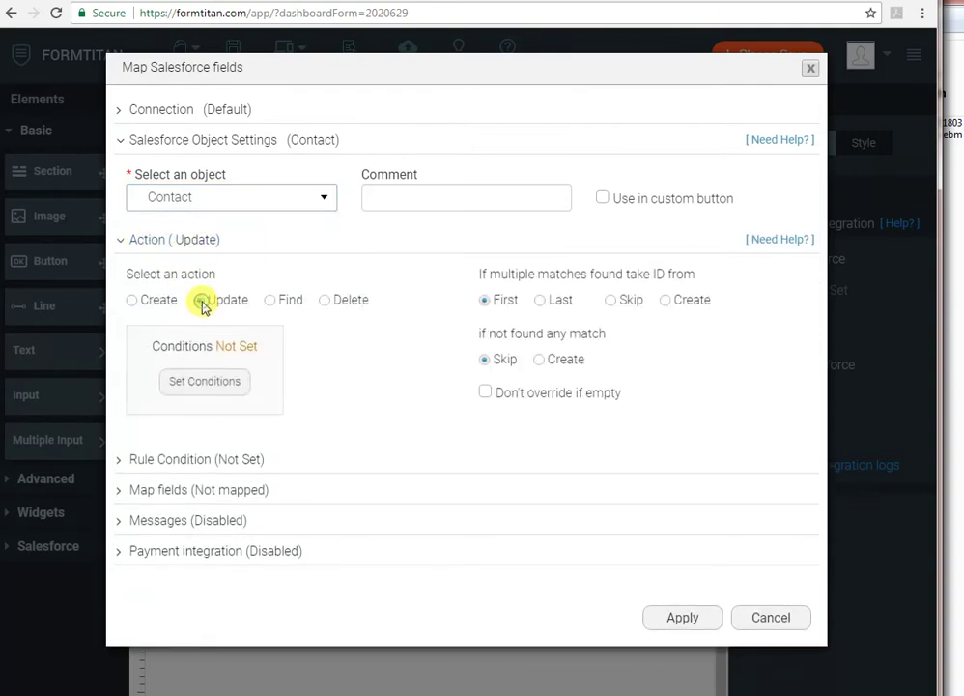
# - Set the update condition to Contact ID Equals the ContactID form field
pyautogui.click(227, 387)
pyautogui.click(282, 116)
pyautogui.click(232, 229)
pyautogui.click(380, 116)
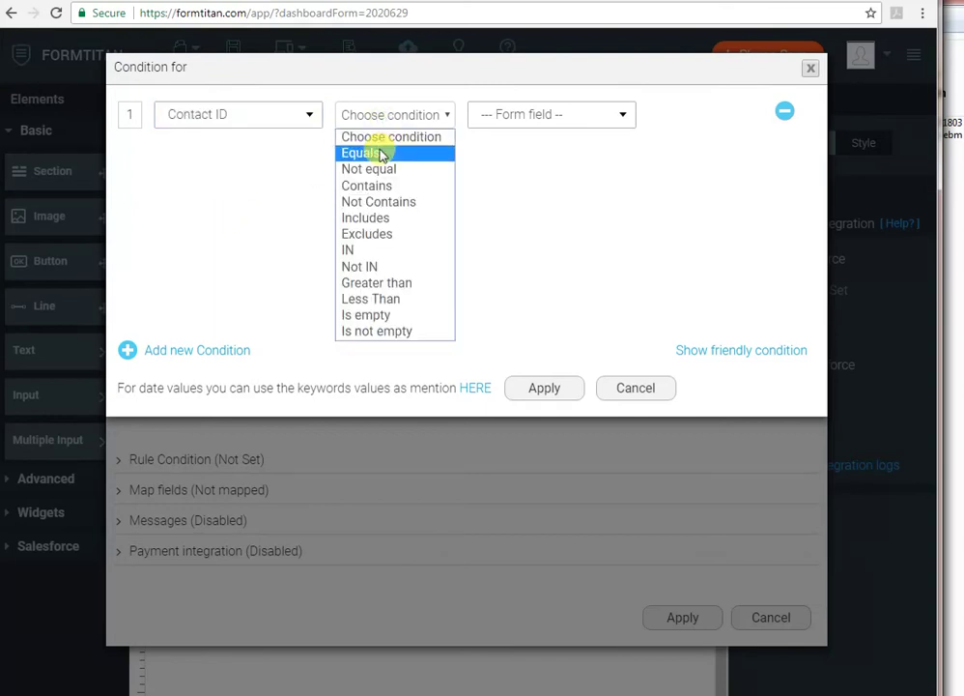
pyautogui.click(376, 153)
pyautogui.click(495, 118)
pyautogui.click(547, 172)
pyautogui.click(547, 388)
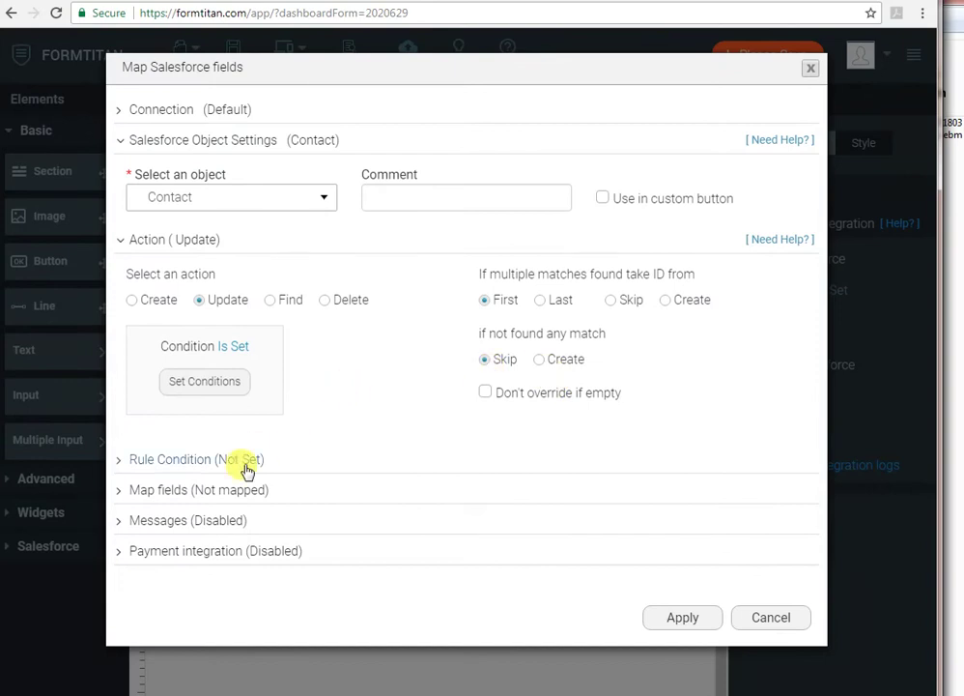
# - Map the Contact's Last Name and First Name to the Full Name form fields
pyautogui.click(225, 492)
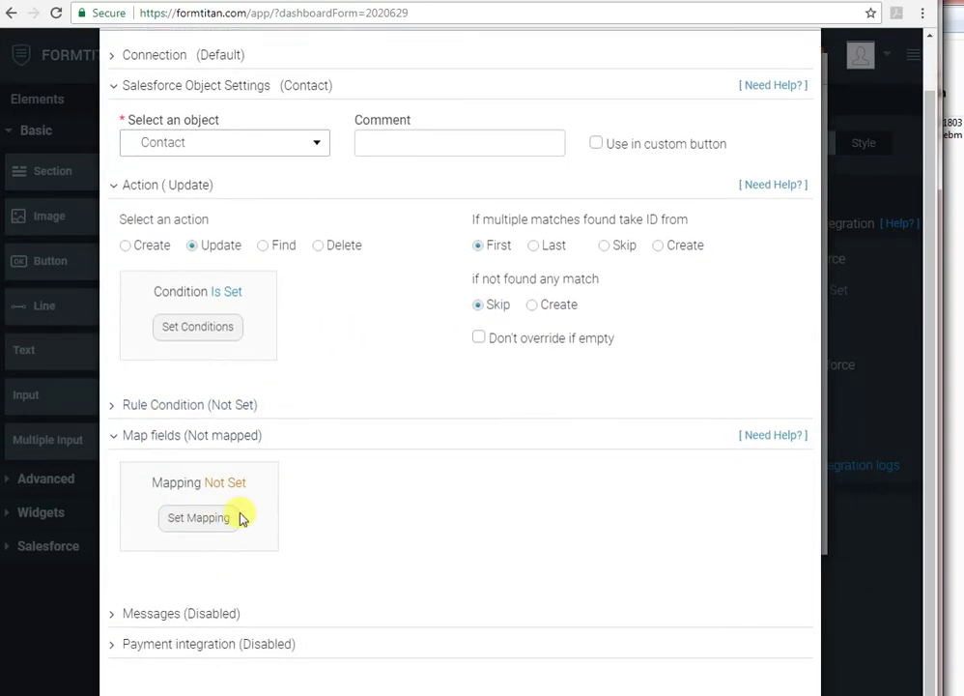
pyautogui.click(207, 521)
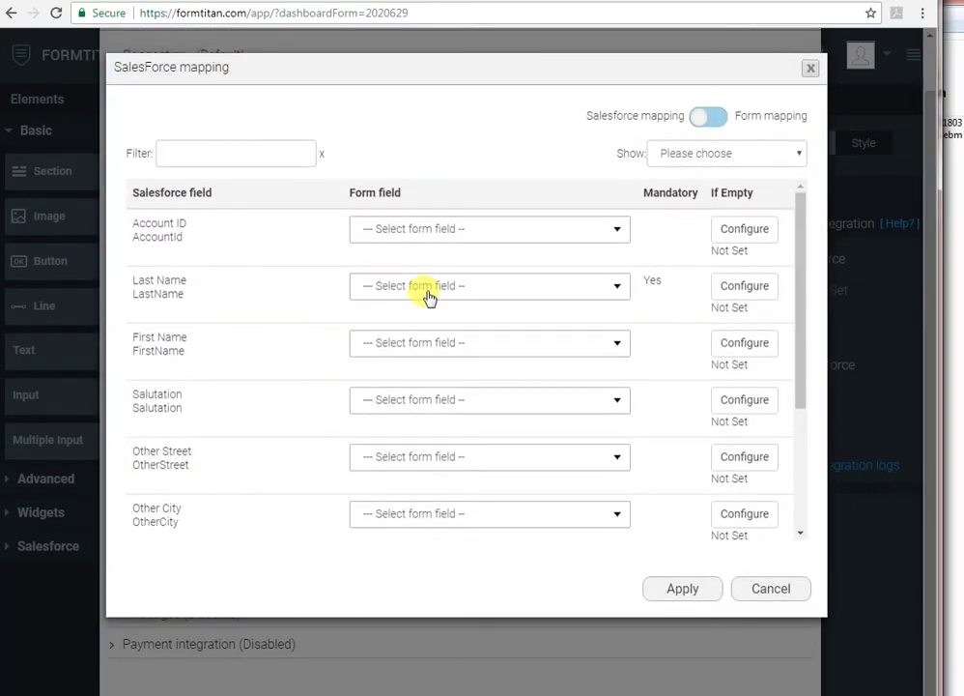
pyautogui.click(430, 290)
pyautogui.write('last')
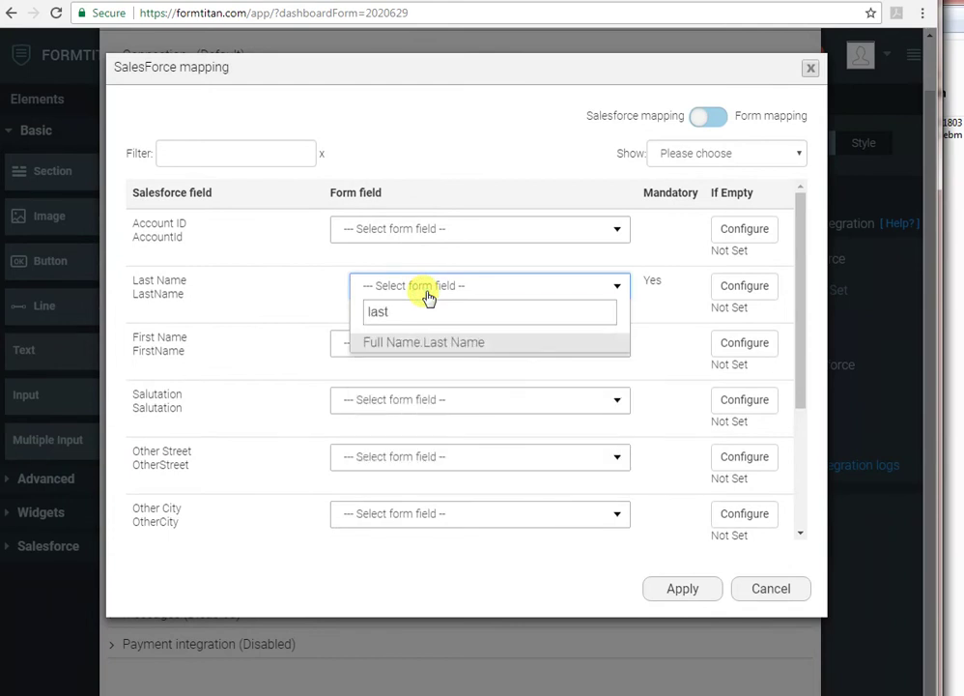
pyautogui.press('Return')
pyautogui.press('Tab')
pyautogui.write('fir')
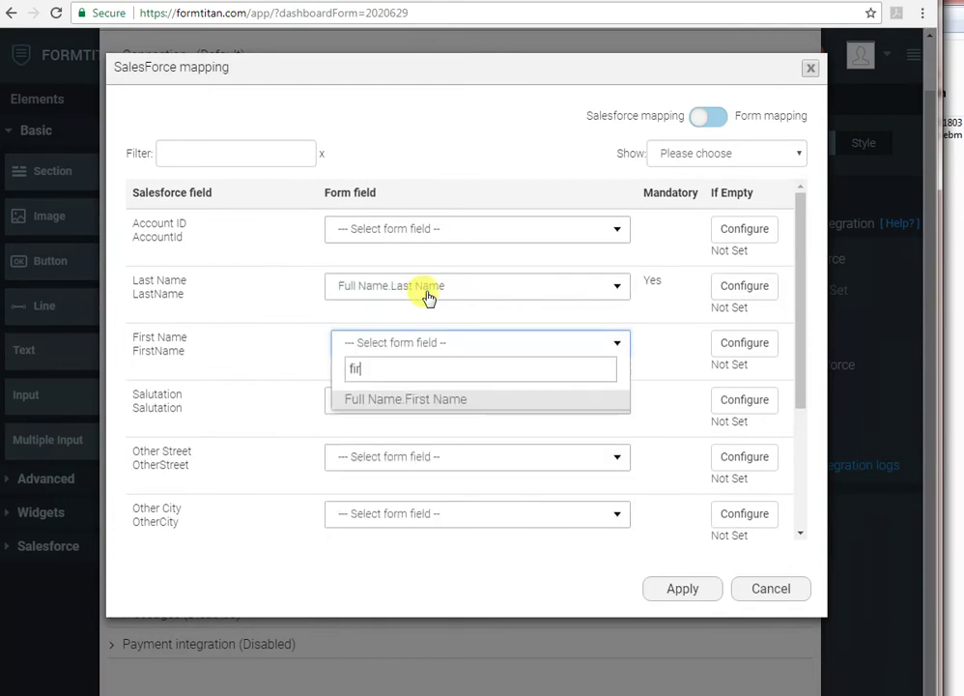
pyautogui.press('Return')
# - Map the Contact's Email to the Email field and Lead Source to Source
pyautogui.click(280, 152)
pyautogui.write('emai')
pyautogui.click(442, 237)
pyautogui.write('ema')
pyautogui.press('Return')
pyautogui.doubleClick(217, 155)
pyautogui.write('sour')
pyautogui.click(428, 233)
pyautogui.write('sour')
pyautogui.press('Return')
# - Apply the field mapping, close the object settings, and finish the push setup
pyautogui.click(653, 332)
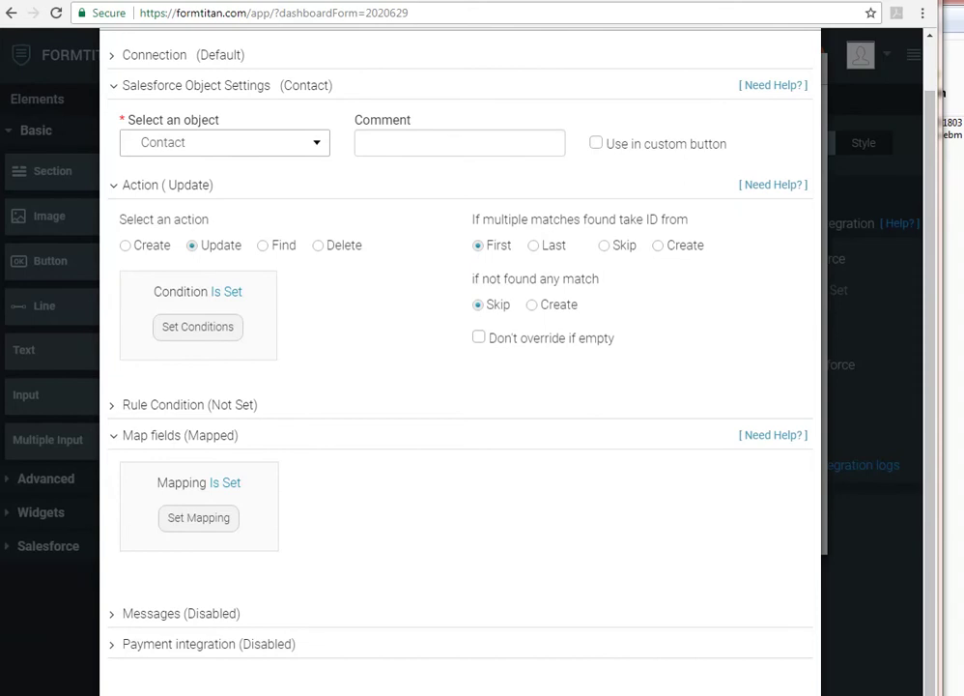
pyautogui.click(661, 688)
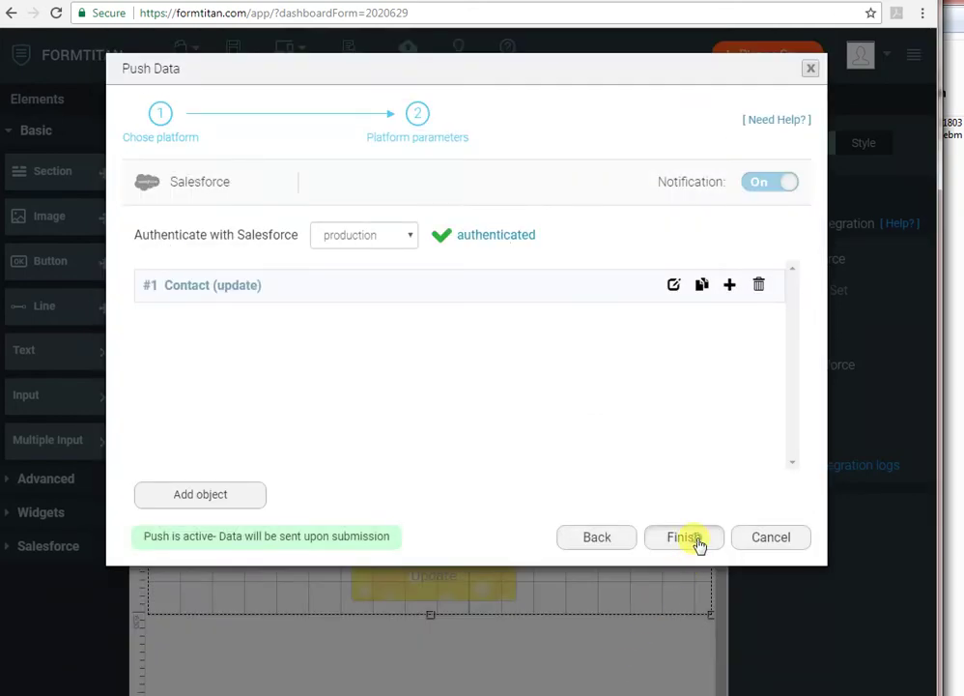
pyautogui.click(696, 540)
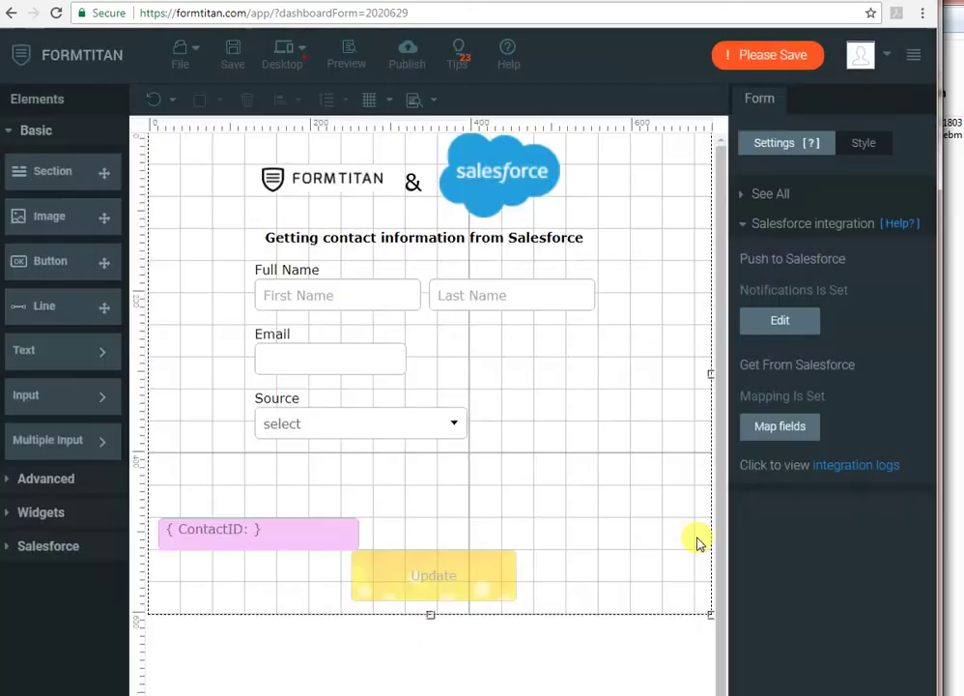
# - Publish the form, return to the editor, and read the ContactID field's ID, fld96
pyautogui.click(408, 60)
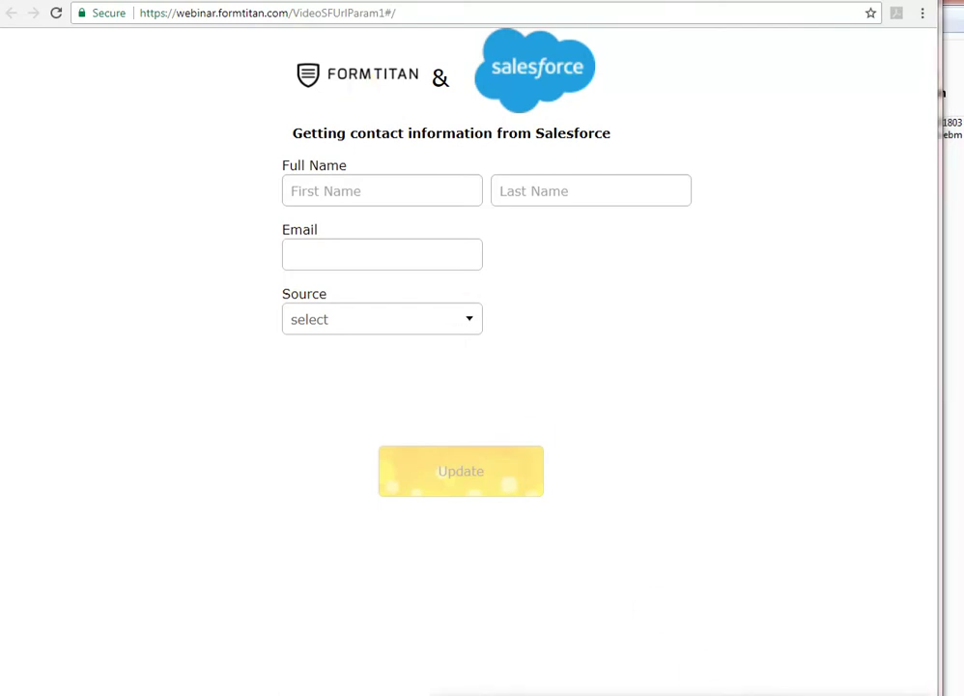
pyautogui.hotkey('ctrl', 'w')
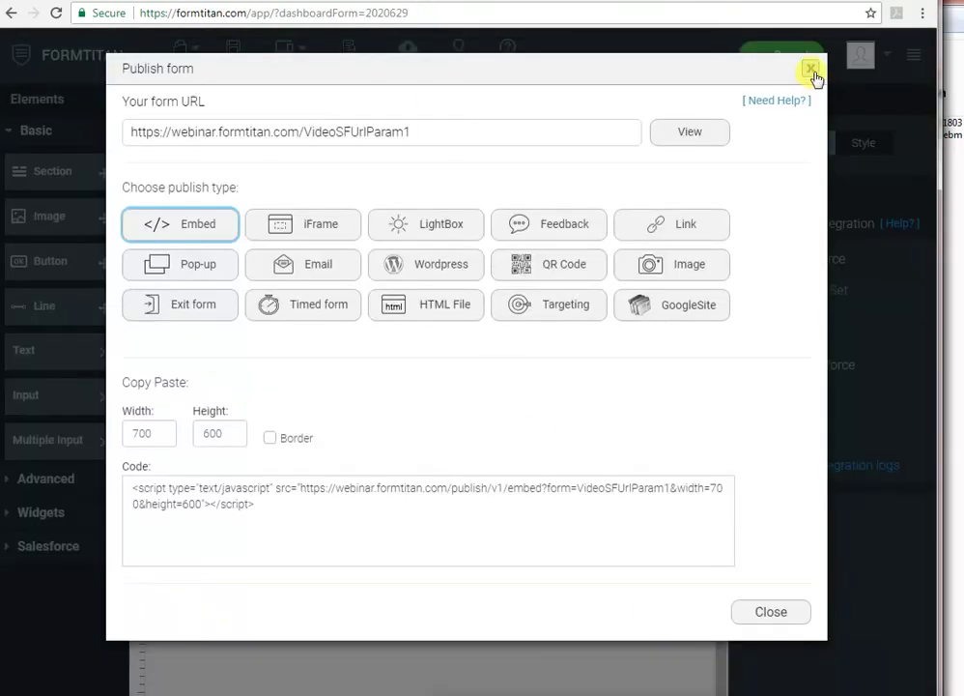
pyautogui.click(812, 71)
pyautogui.click(254, 544)
pyautogui.click(792, 357)
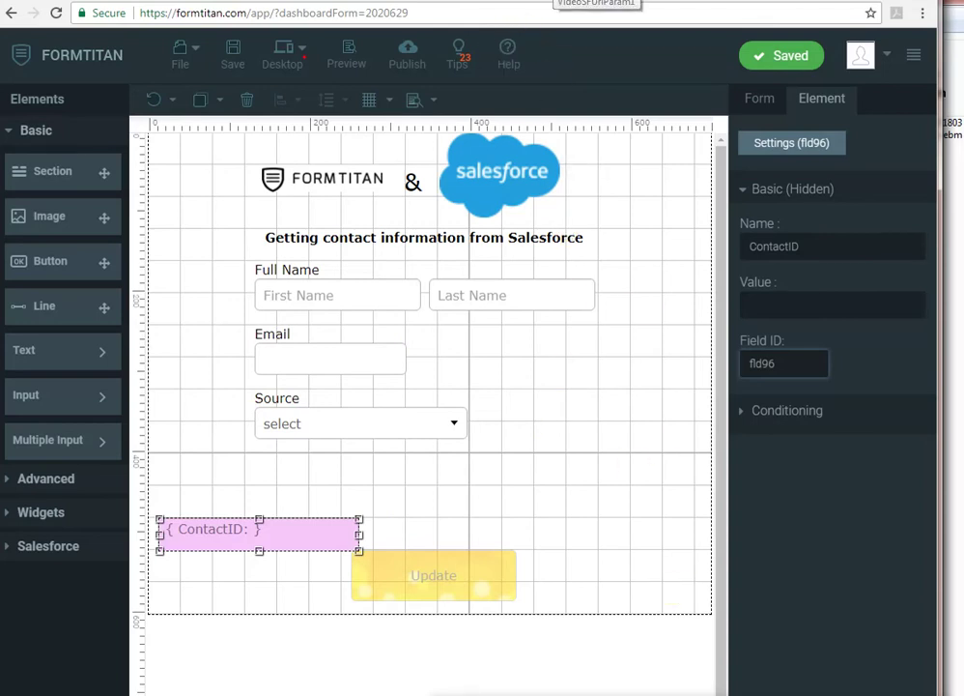
# - Load the live form URL with ?fld96= followed by the Salesforce contact's record ID
pyautogui.click(464, 1)
pyautogui.press('BackSpace')
pyautogui.press('BackSpace')
pyautogui.write('?fld')
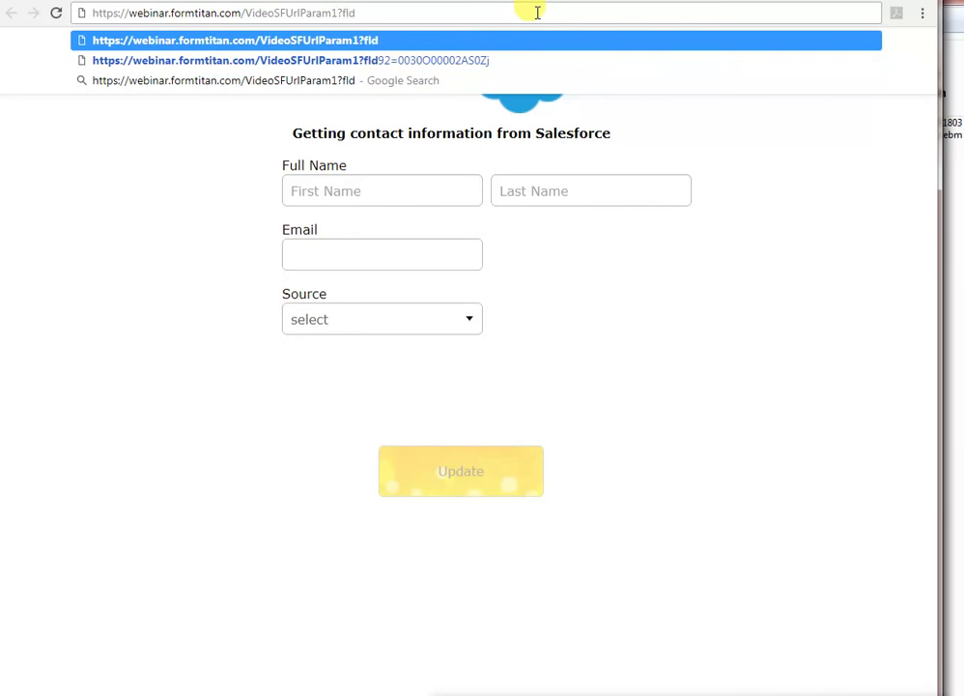
pyautogui.write('96=')
pyautogui.write('https://webinar.formtitan.com/VideoSFUrlParam1?fld92=0030O00002A5BZj#/')
pyautogui.hotkey('ctrl', 'z')
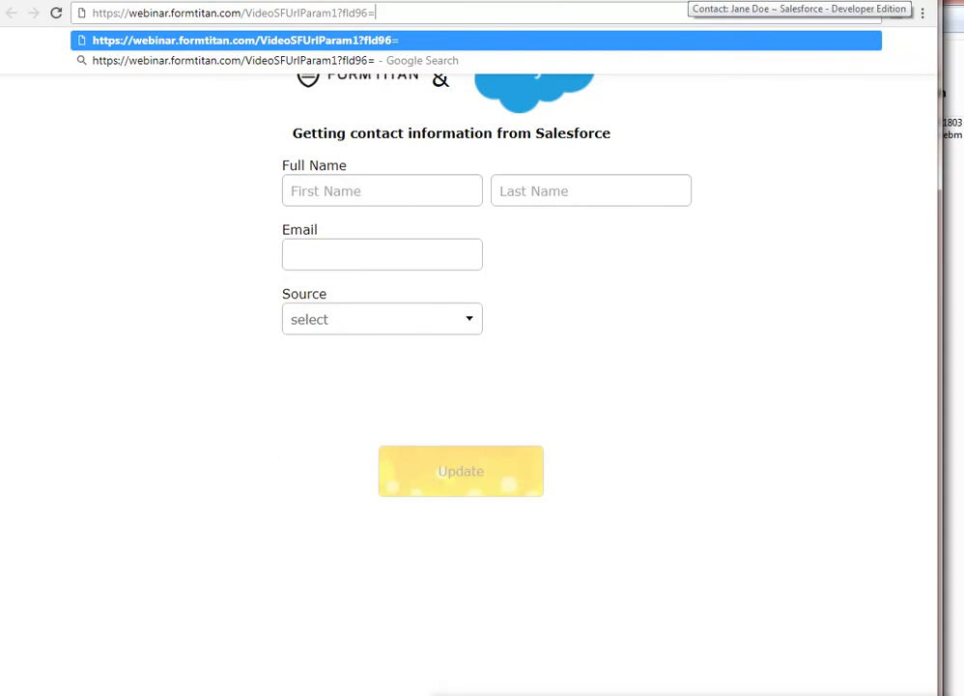
pyautogui.hotkey('ctrl', 'Tab')
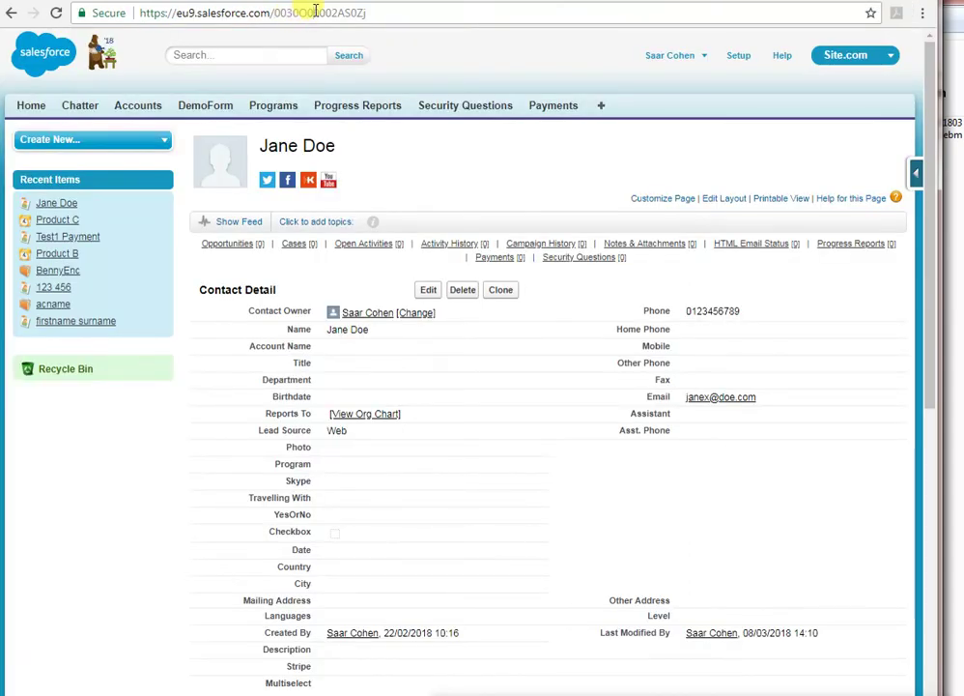
pyautogui.doubleClick(315, 12)
pyautogui.hotkey('ctrl', 'c')
pyautogui.hotkey('ctrl', 'shift', 'Tab')
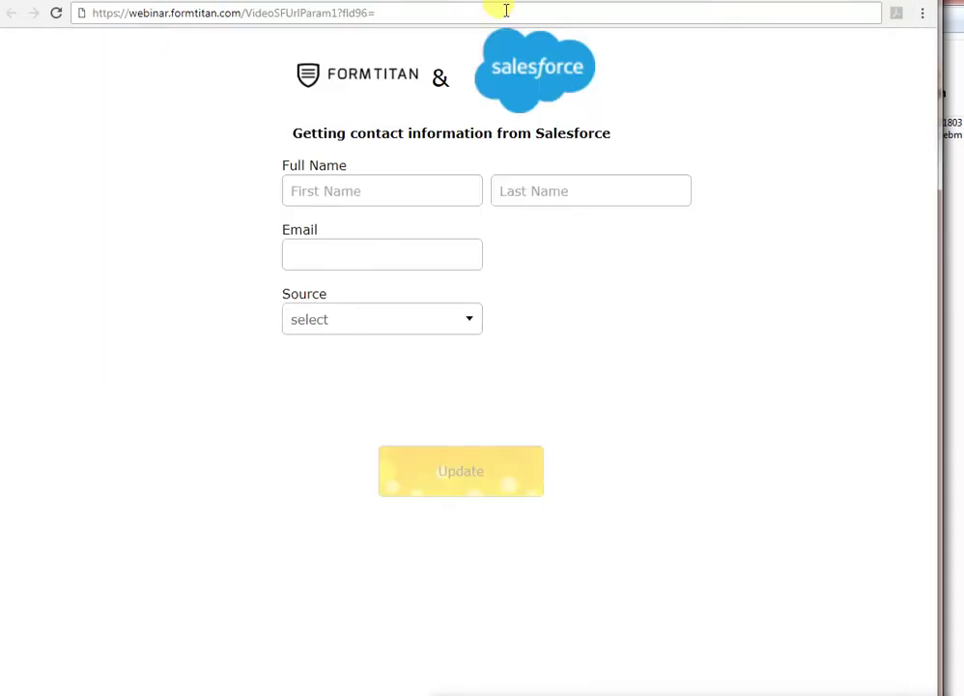
pyautogui.hotkey('ctrl', 'v')
pyautogui.press('Return')
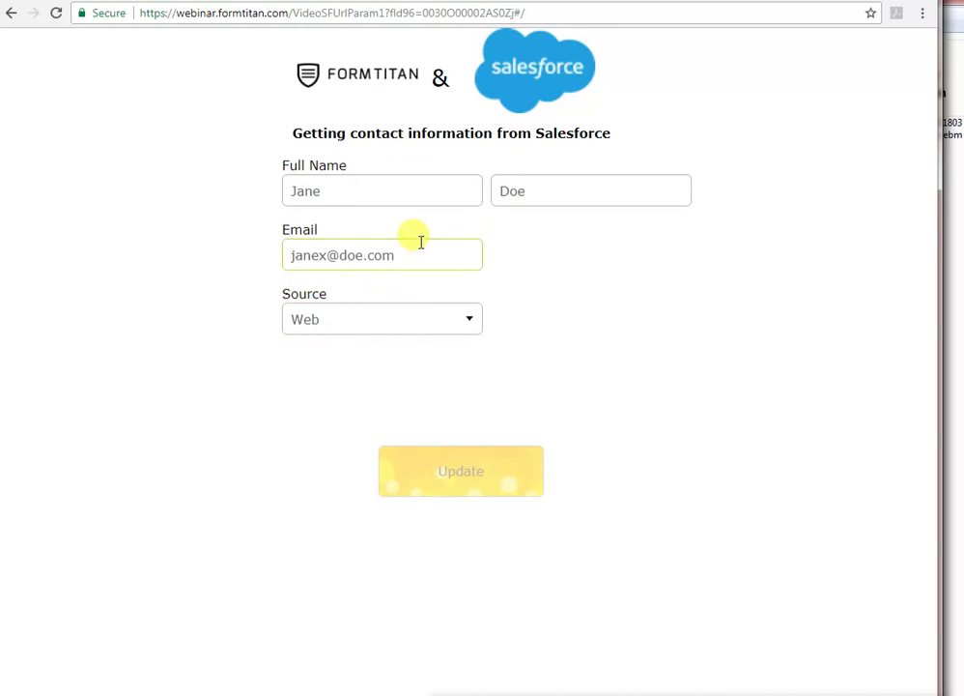
# - Append 1 to the first name and 2 to the last name, edit the email, choose Purchased List, and submit
pyautogui.click(375, 191)
pyautogui.write('1')
pyautogui.click(540, 192)
pyautogui.write('2')
pyautogui.click(317, 248)
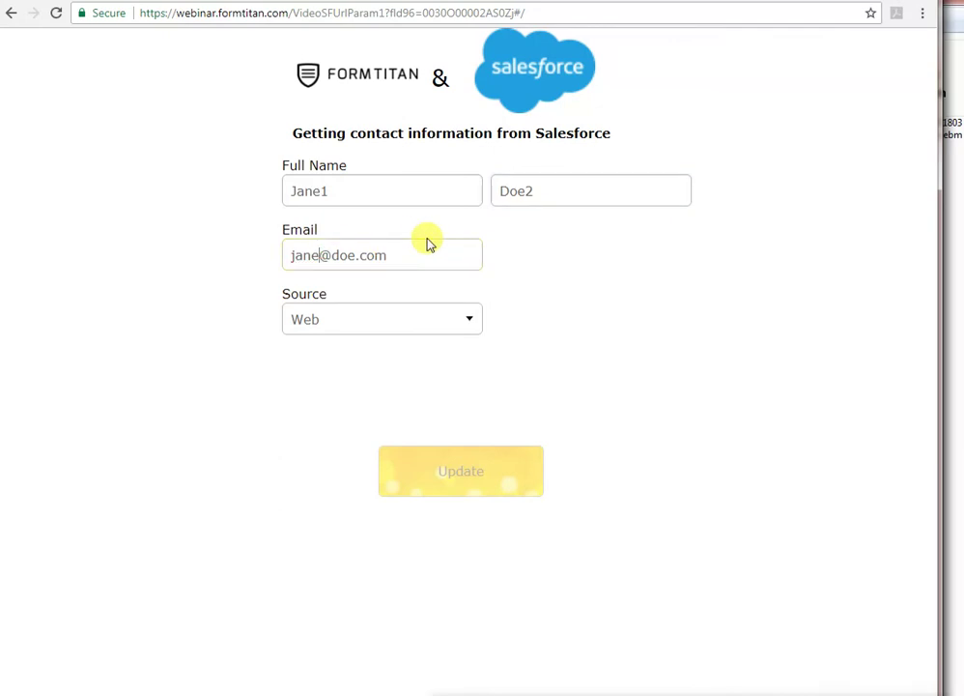
pyautogui.click(410, 320)
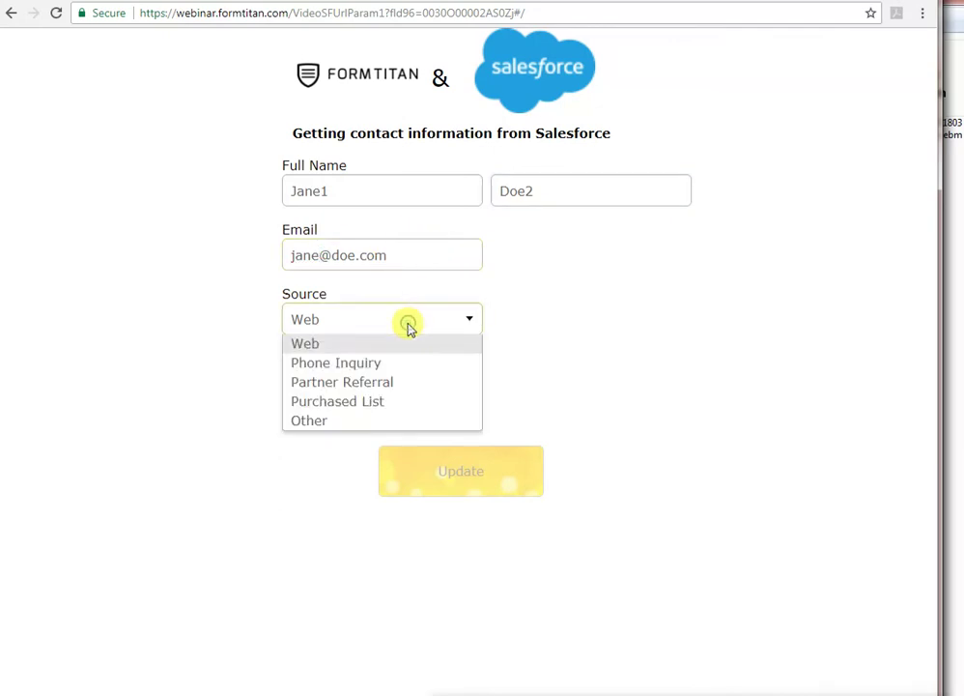
pyautogui.click(357, 401)
pyautogui.click(454, 470)
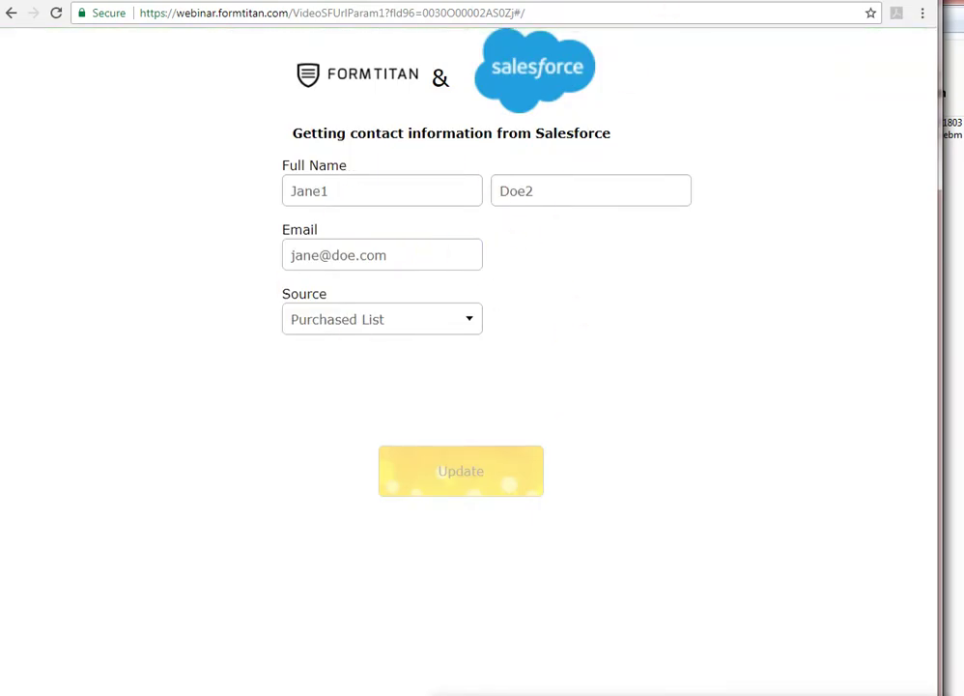
# - Reload the Salesforce contact record to verify the updated values, then open Setup
pyautogui.click(715, 2)
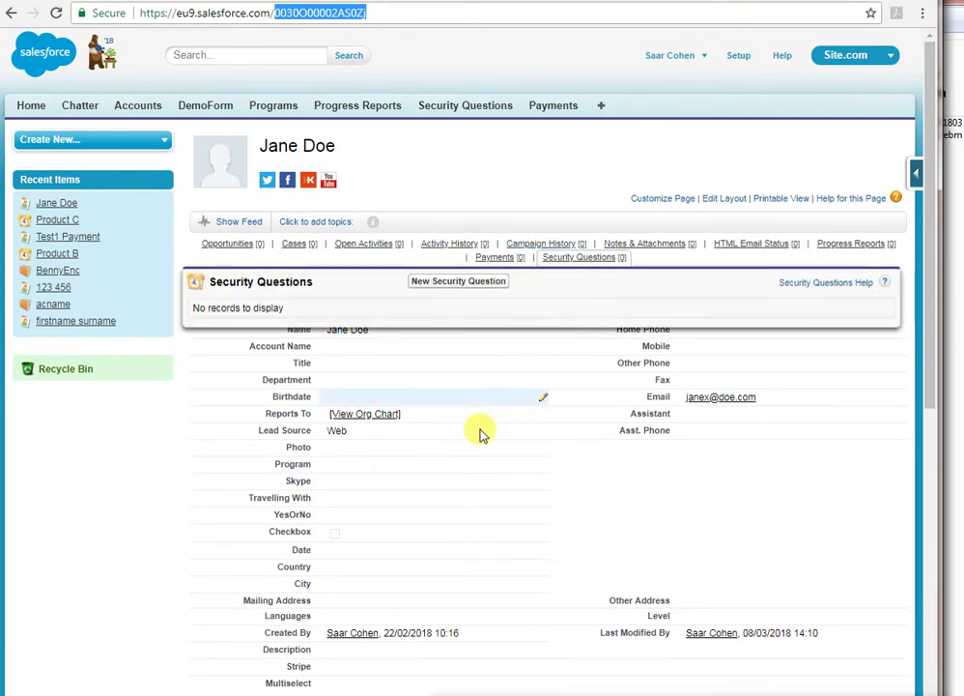
pyautogui.press('F5')
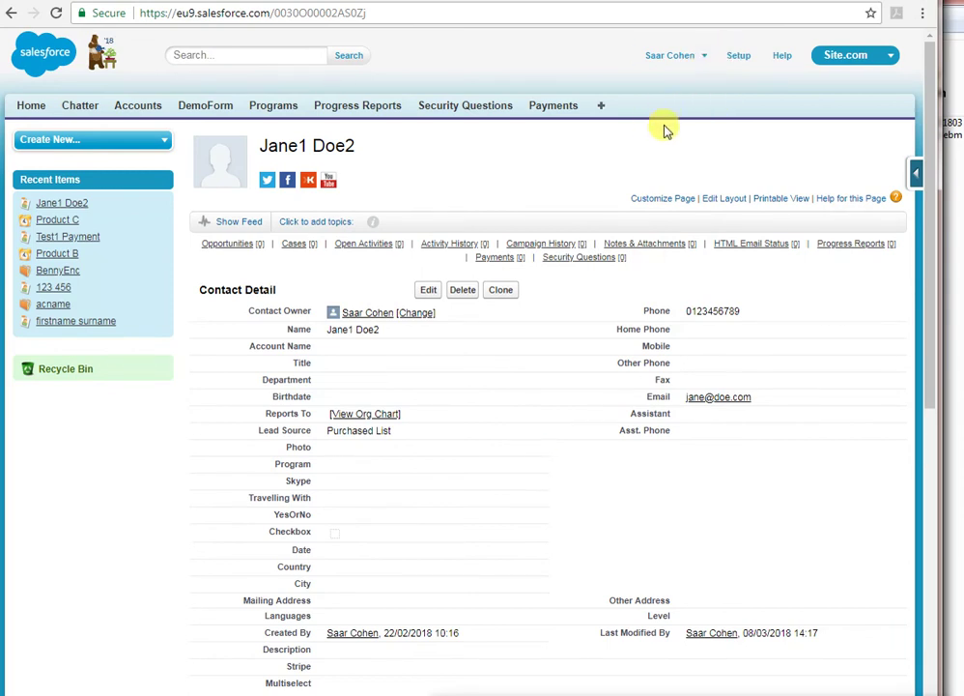
pyautogui.click(740, 56)
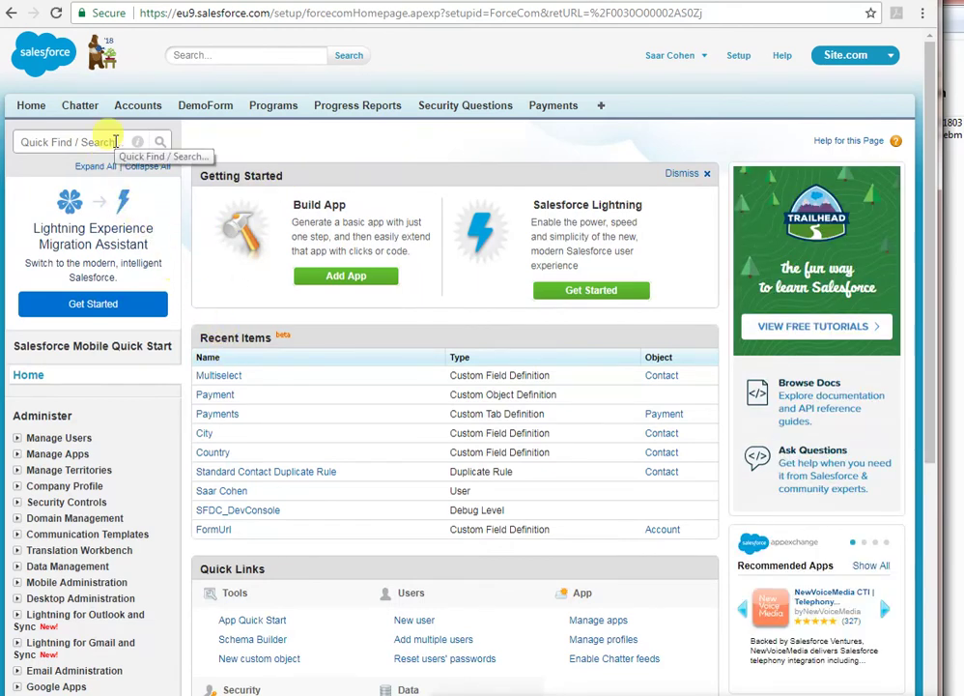
# - Start a new custom Formula field from the Contact fields list
pyautogui.click(663, 376)
pyautogui.scroll(-10, 517, 337)
pyautogui.scroll(3, 394, 420)
pyautogui.click(428, 186)
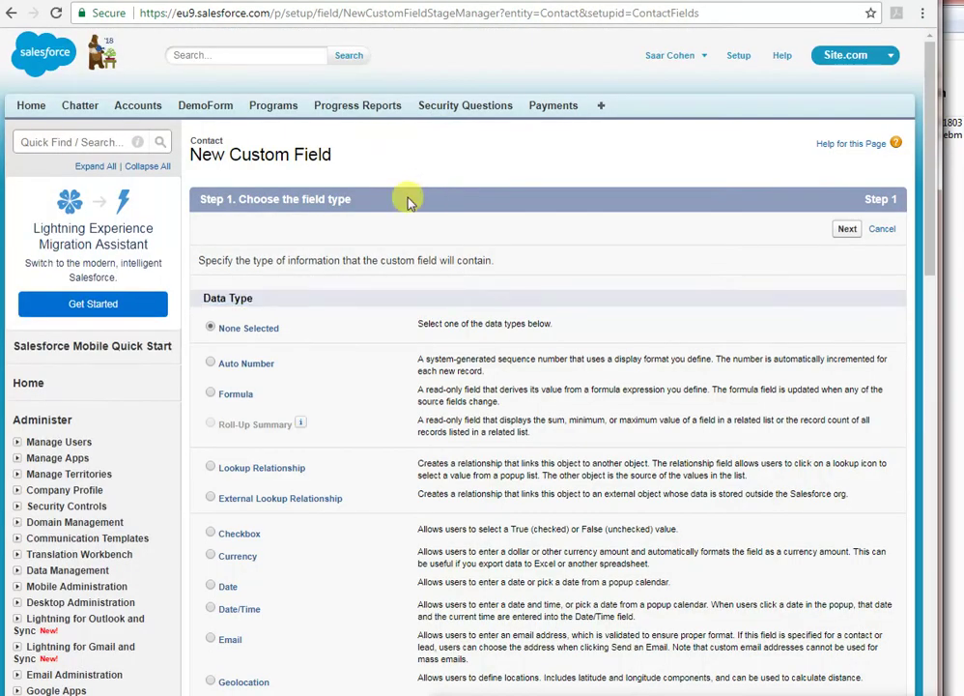
pyautogui.click(211, 394)
pyautogui.click(845, 229)
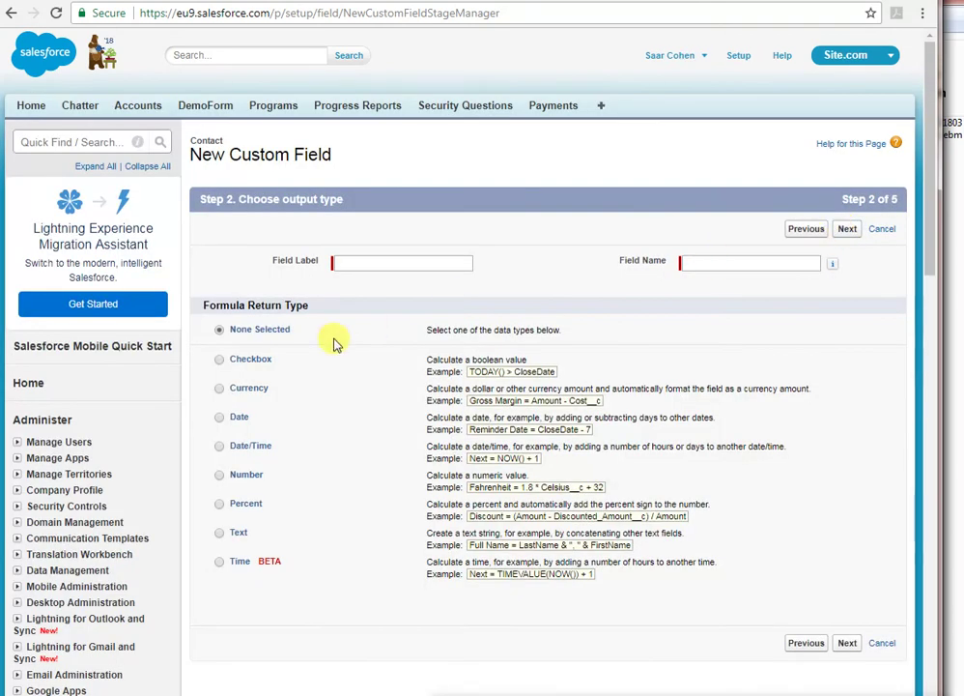
# - Give the formula a Text return type and the label Url
pyautogui.click(218, 533)
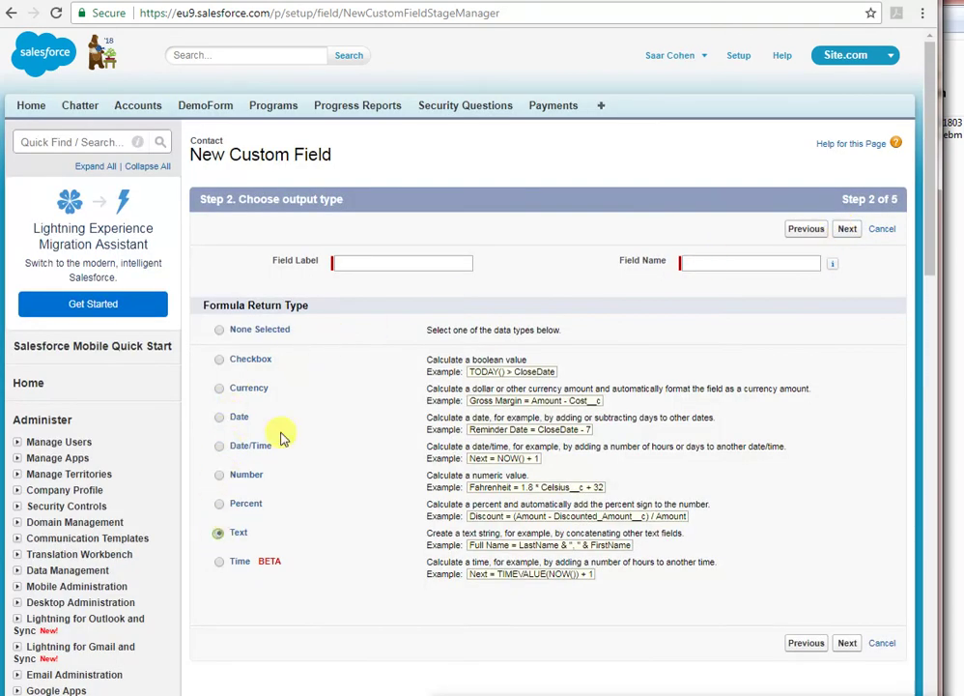
pyautogui.click(409, 261)
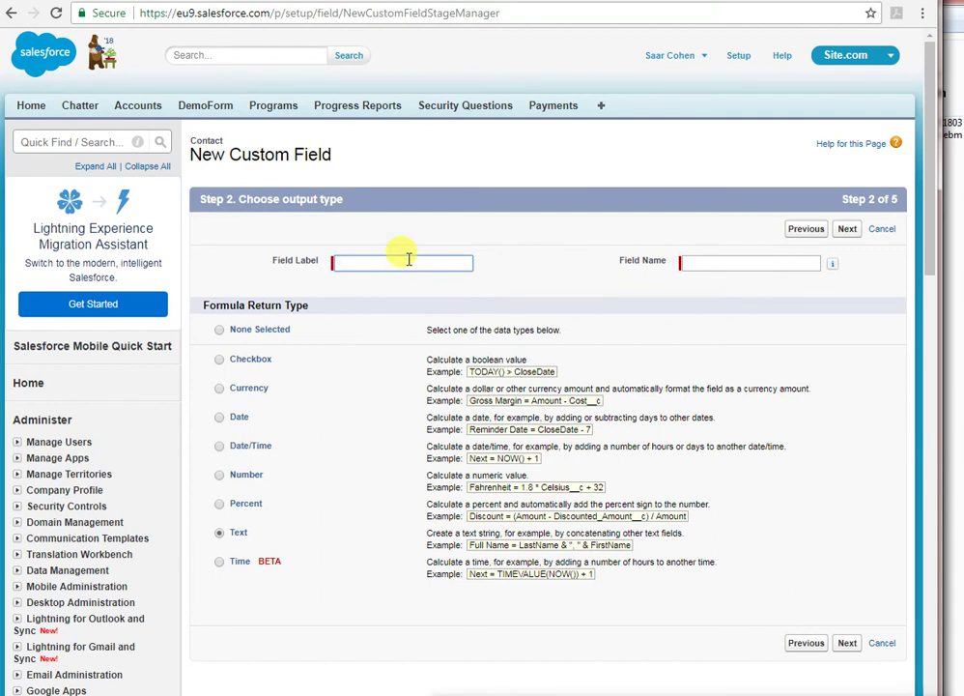
pyautogui.write('Url')
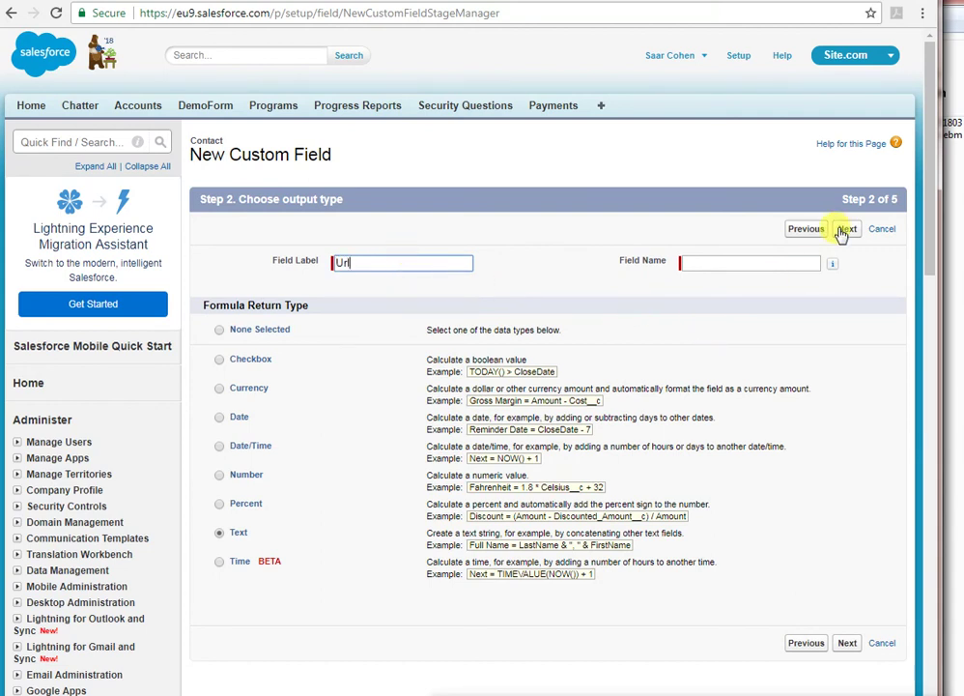
pyautogui.click(848, 232)
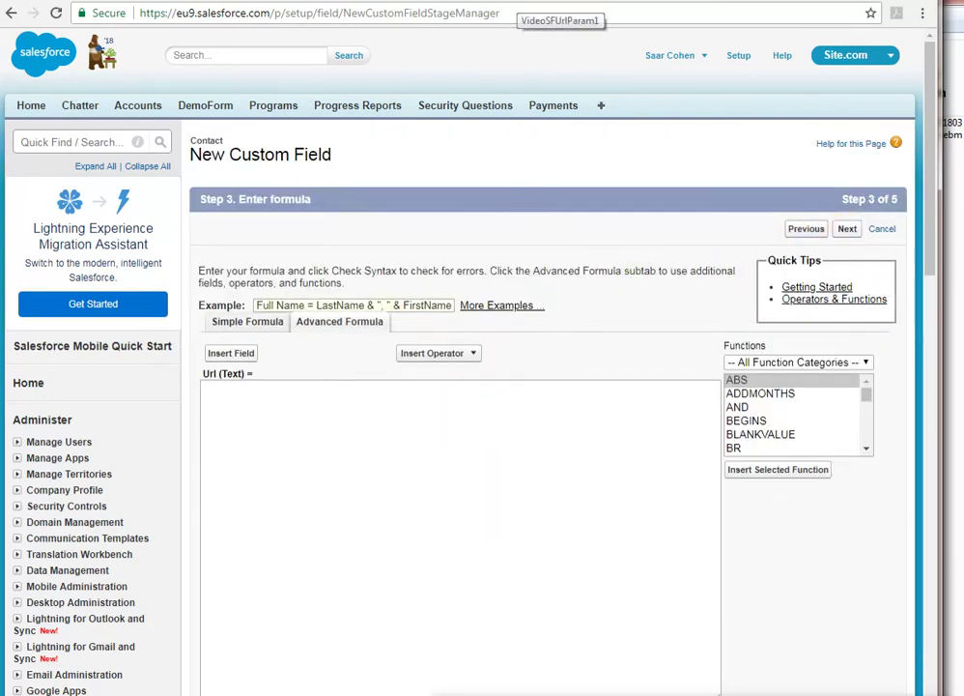
# - Enter the quoted form address ending ?fld96= in the formula, dropping the record ID, followed by &
pyautogui.click(591, 2)
pyautogui.click(542, 12)
pyautogui.click(623, 2)
pyautogui.write('"')
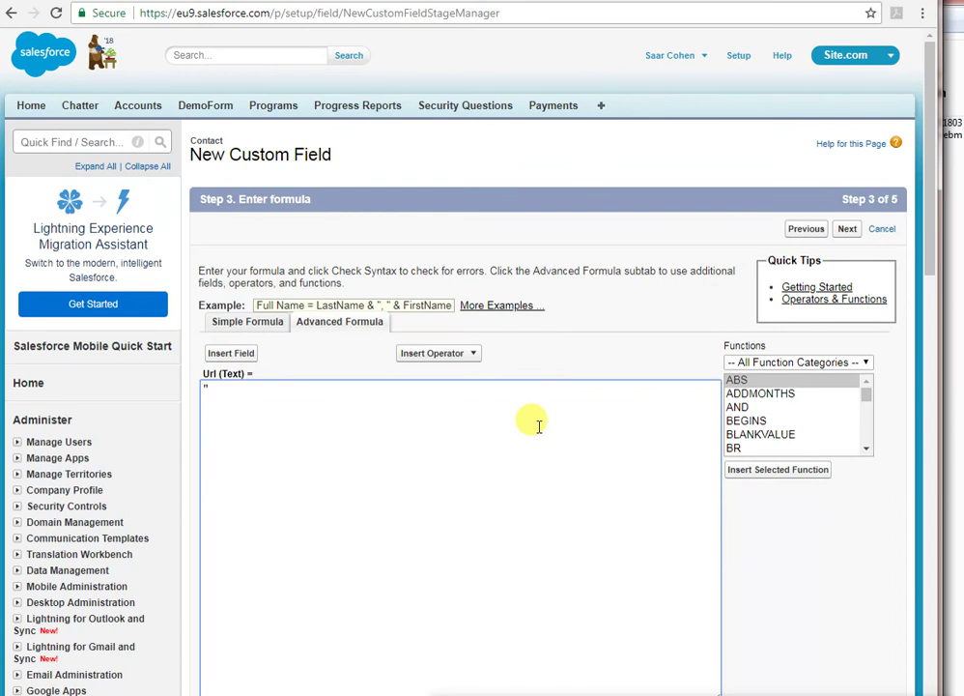
pyautogui.hotkey('ctrl', 'v')
pyautogui.hotkey('ctrl', 'shift', 'Left')
pyautogui.hotkey('ctrl', 'shift', 'Left')
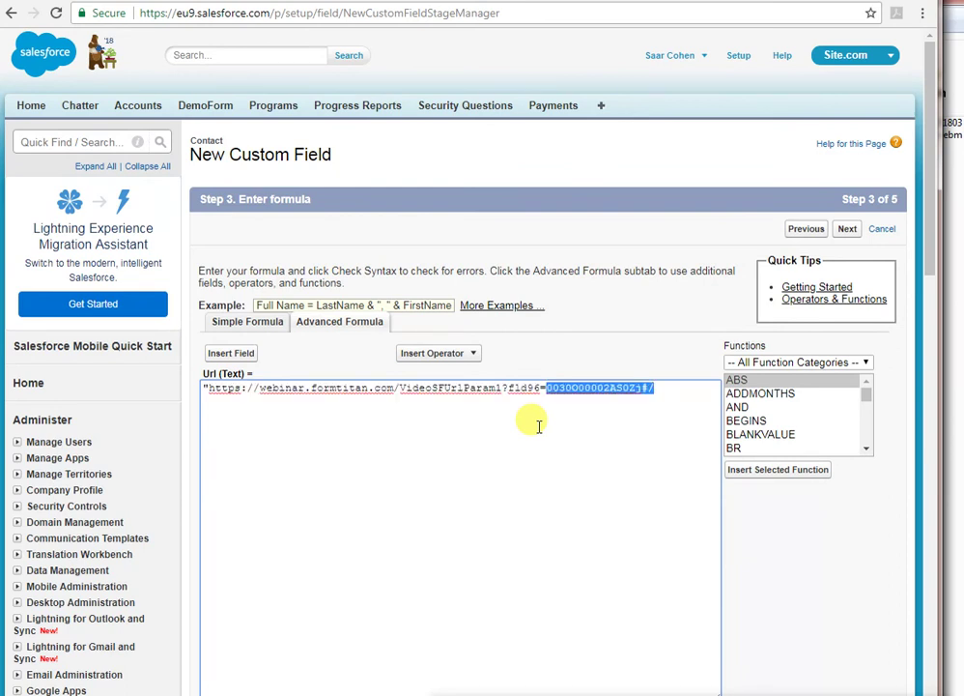
pyautogui.press('BackSpace')
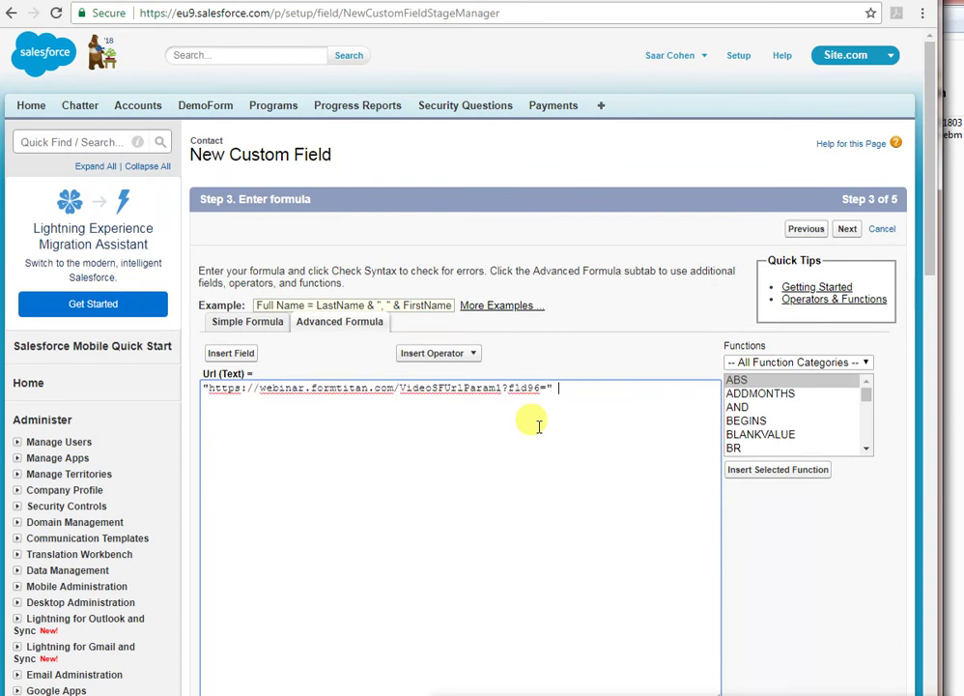
pyautogui.write('&')
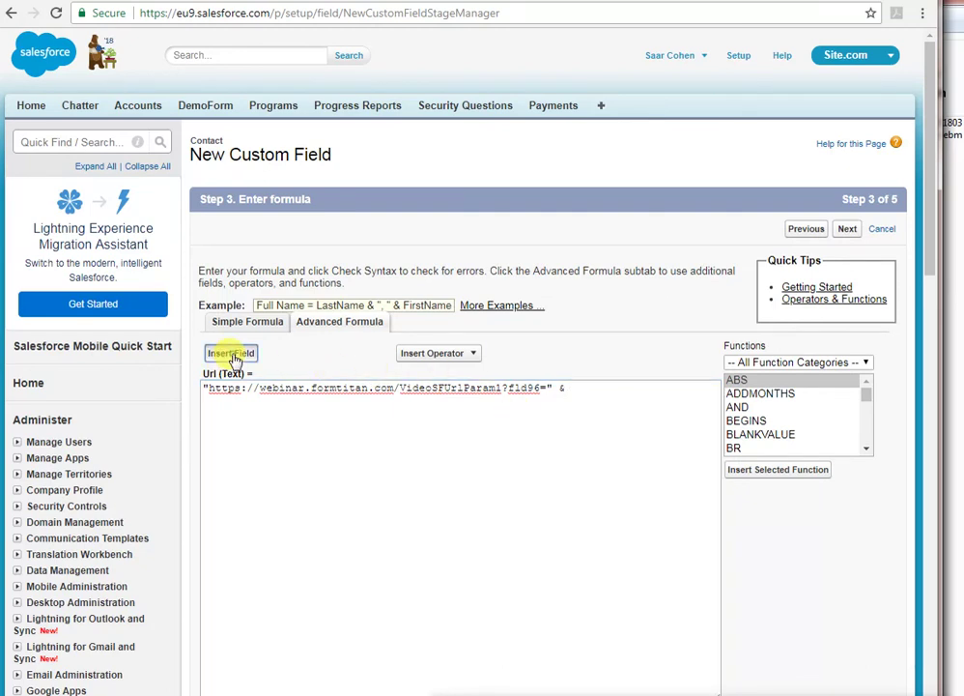
# - Append the contact's Id field to the formula and pass the syntax check
pyautogui.click(235, 359)
pyautogui.click(349, 451)
pyautogui.scroll(-1, 349, 451)
pyautogui.click(489, 423)
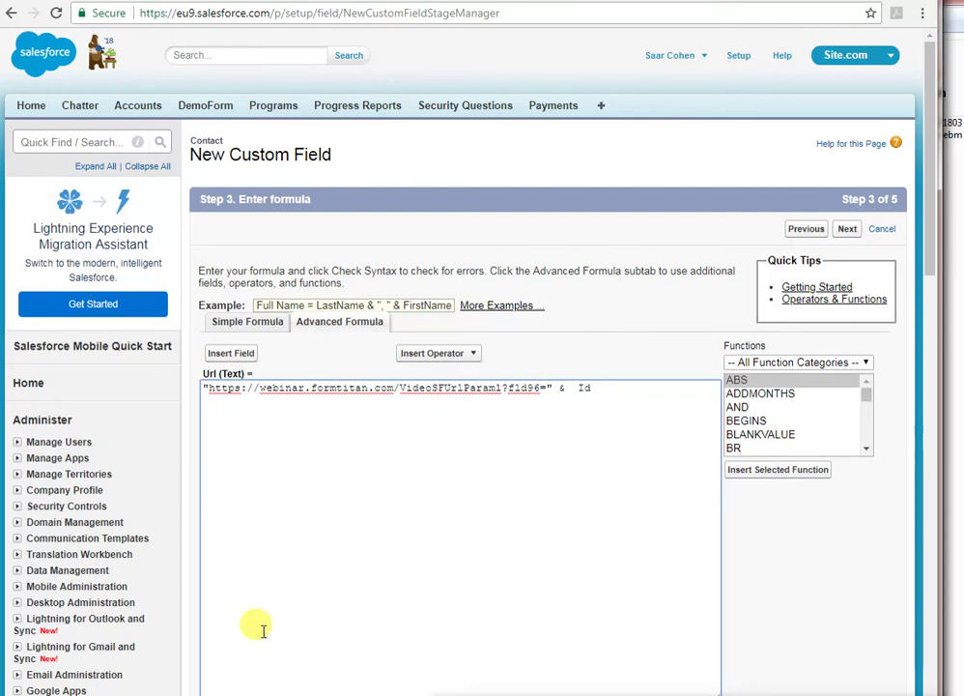
pyautogui.scroll(-2, 355, 609)
pyautogui.click(247, 477)
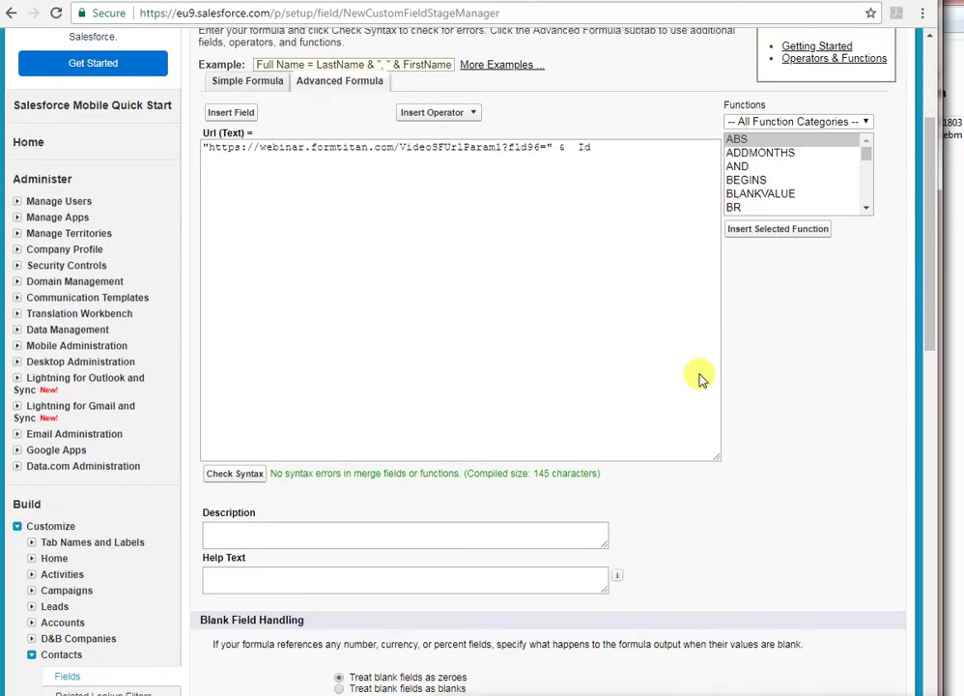
pyautogui.scroll(2, 701, 378)
pyautogui.click(850, 230)
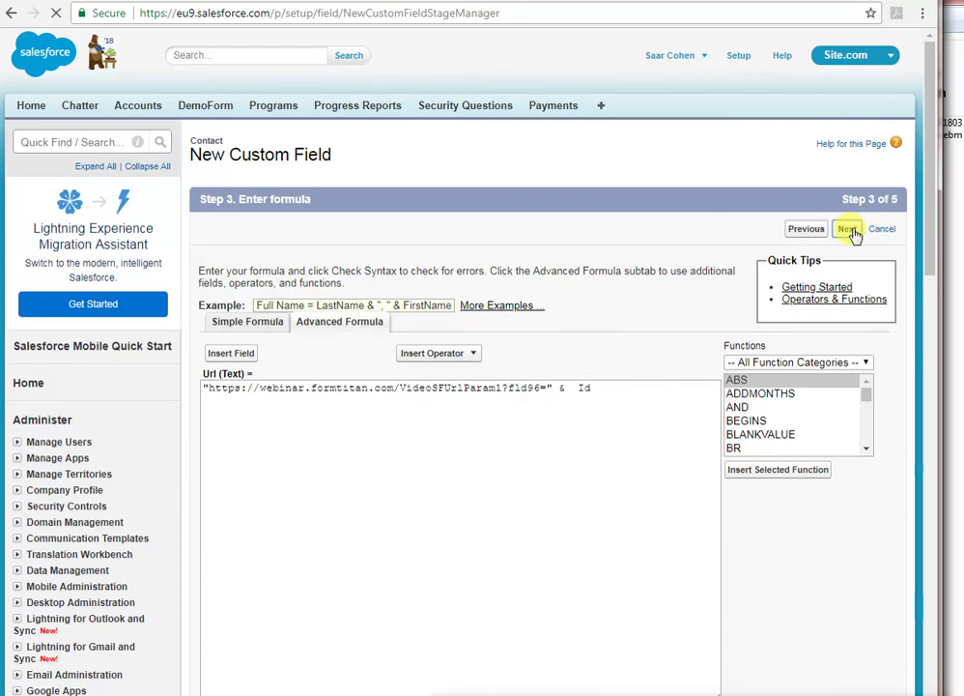